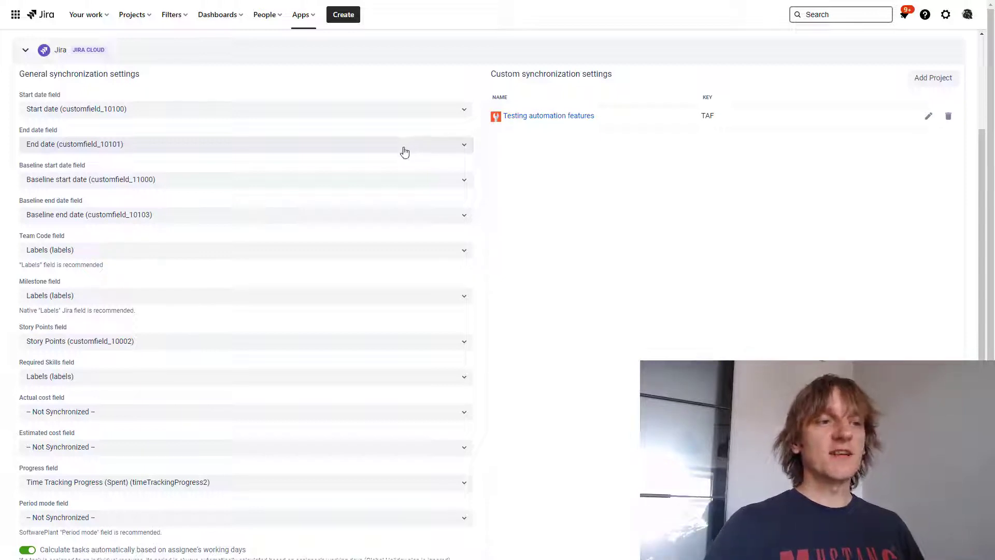
# Step: Open BigPicture from Apps, expand the welcome panel and bring up the Play with sample data options
pyautogui.scroll(3, 405, 151)
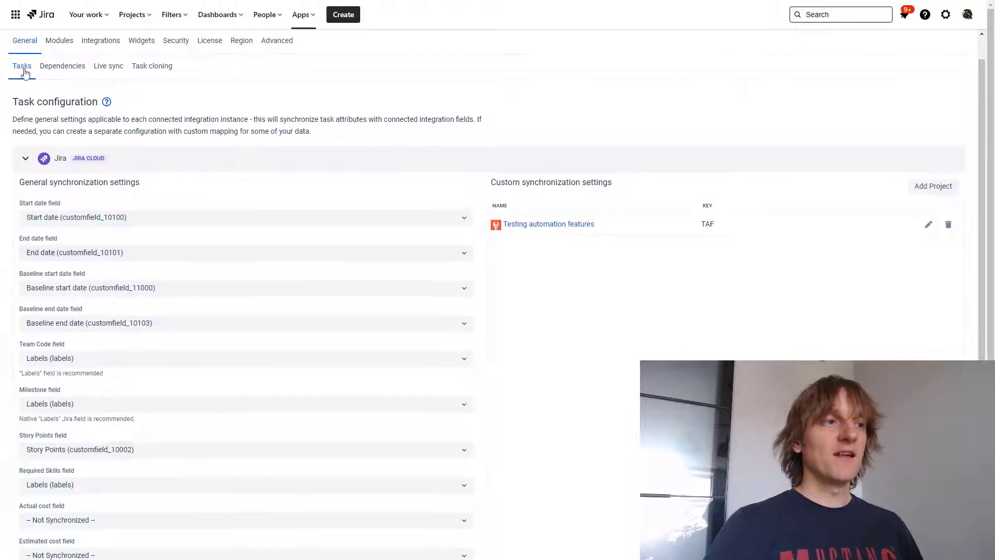
pyautogui.scroll(-3, 186, 257)
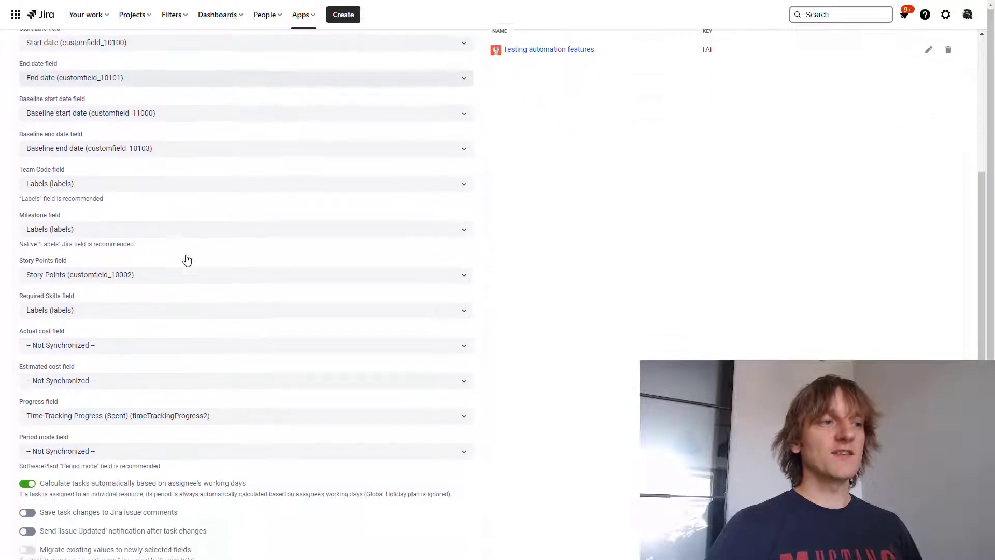
pyautogui.scroll(1, 186, 257)
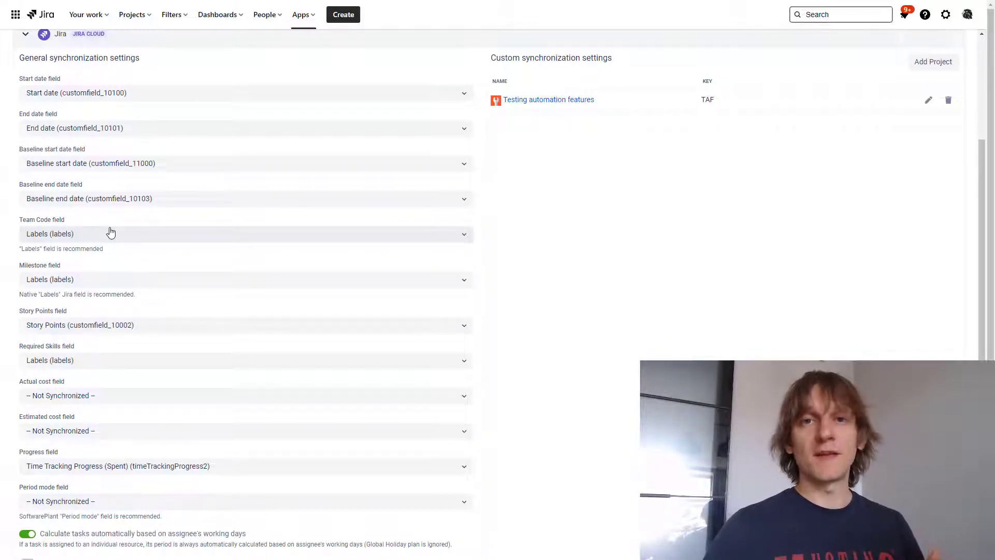
pyautogui.click(305, 19)
pyautogui.click(328, 60)
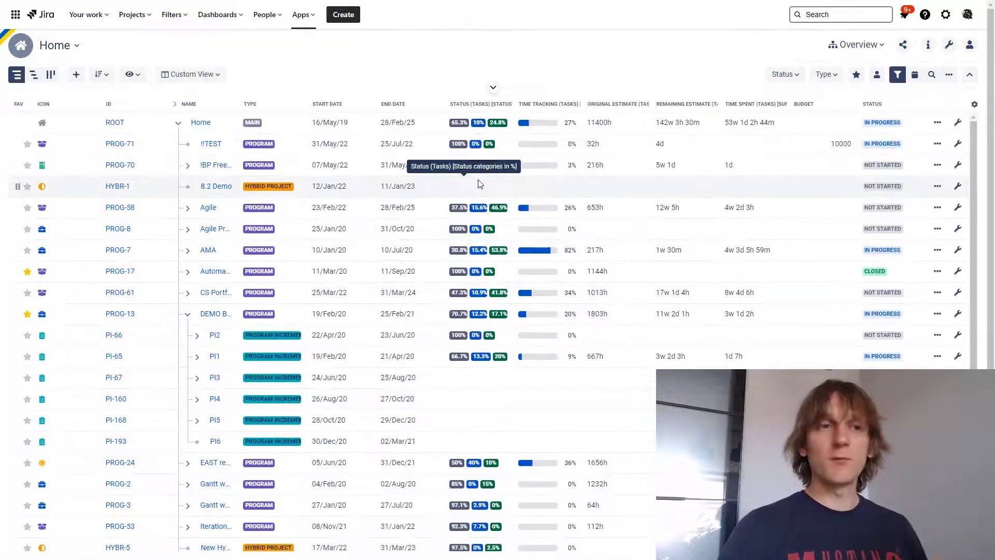
pyautogui.click(493, 87)
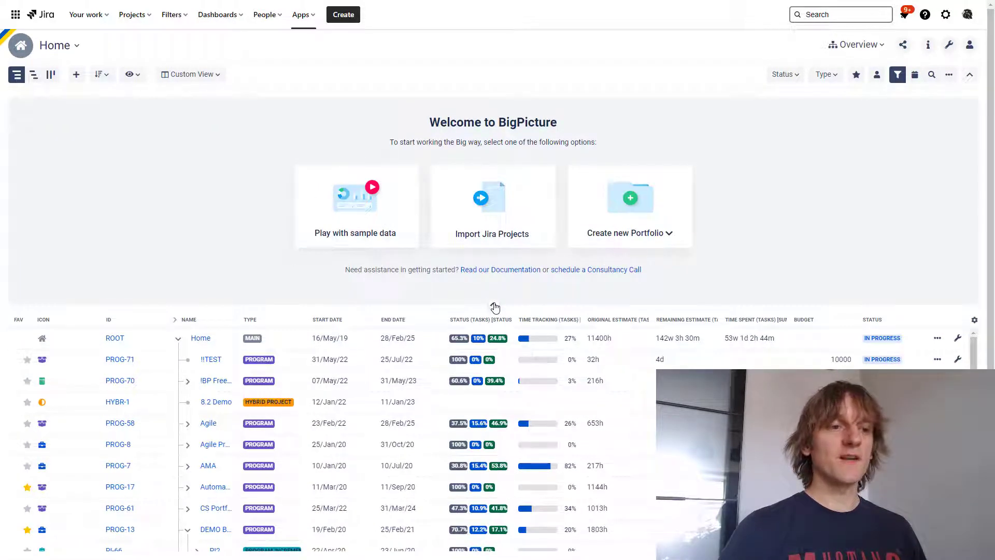
pyautogui.click(357, 214)
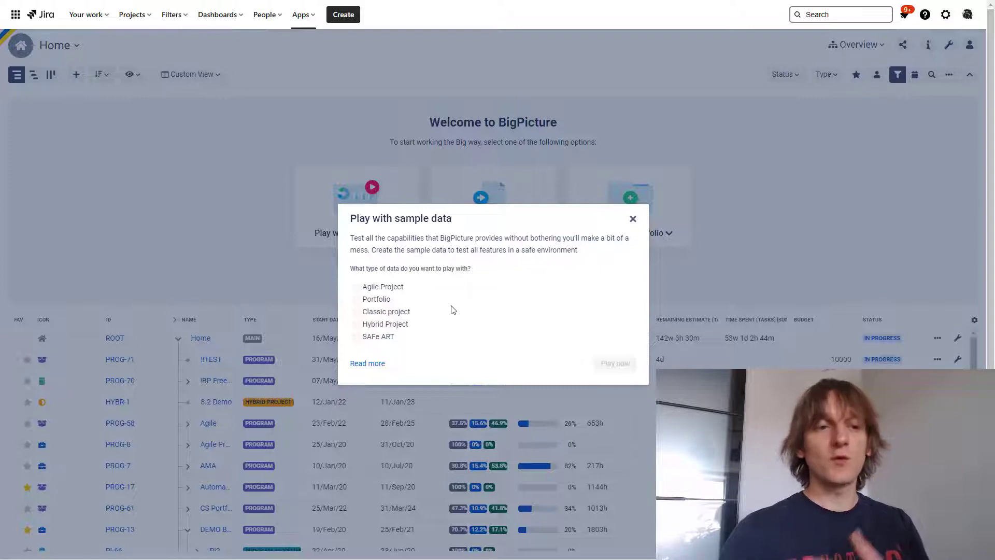
# Step: Close the sample dialog and add Sample Scrum Project A and CS Example Waterfall to a project import
pyautogui.click(632, 220)
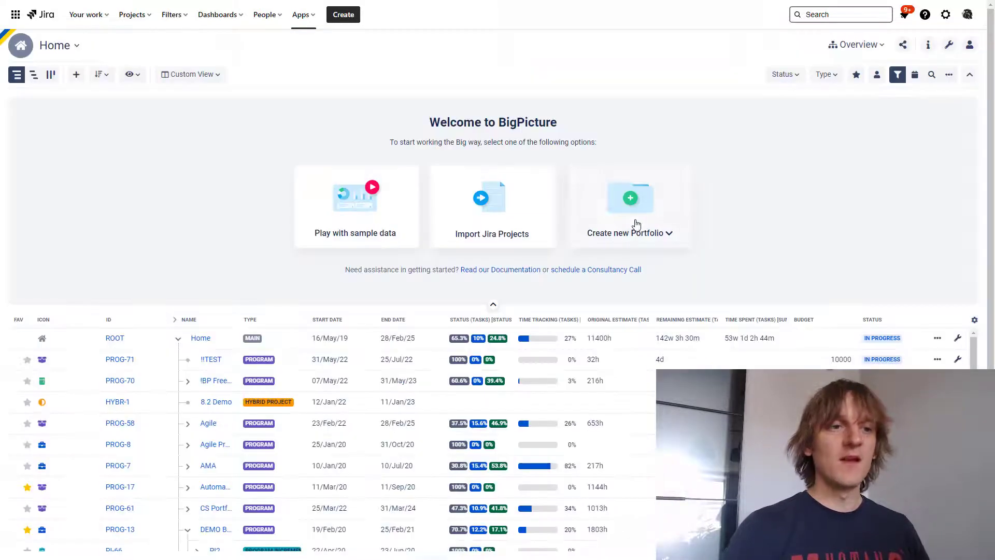
pyautogui.click(508, 227)
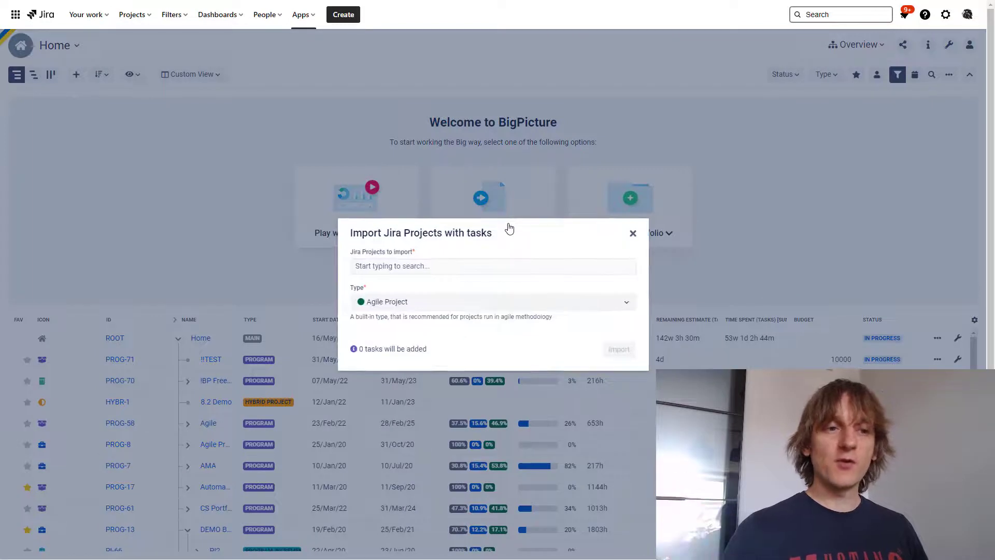
pyautogui.click(406, 269)
pyautogui.click(394, 311)
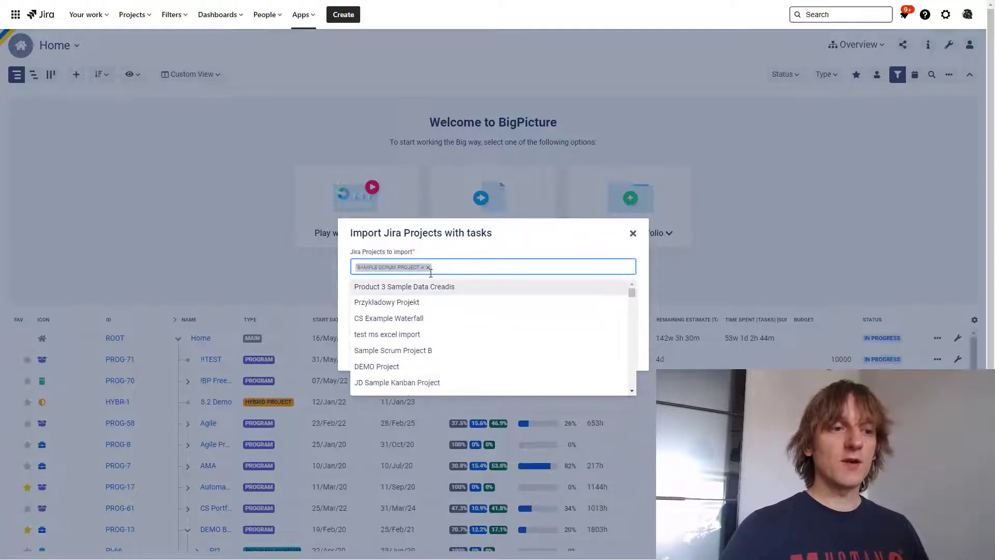
pyautogui.click(420, 321)
pyautogui.click(550, 236)
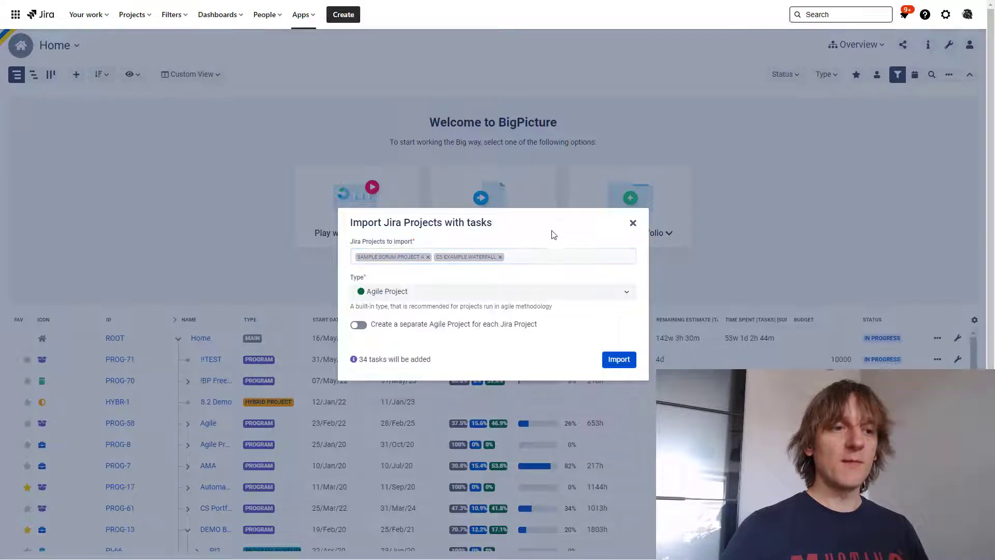
# Step: Keep Agile Project as the import type, one per Jira project, then close without importing
pyautogui.click(407, 295)
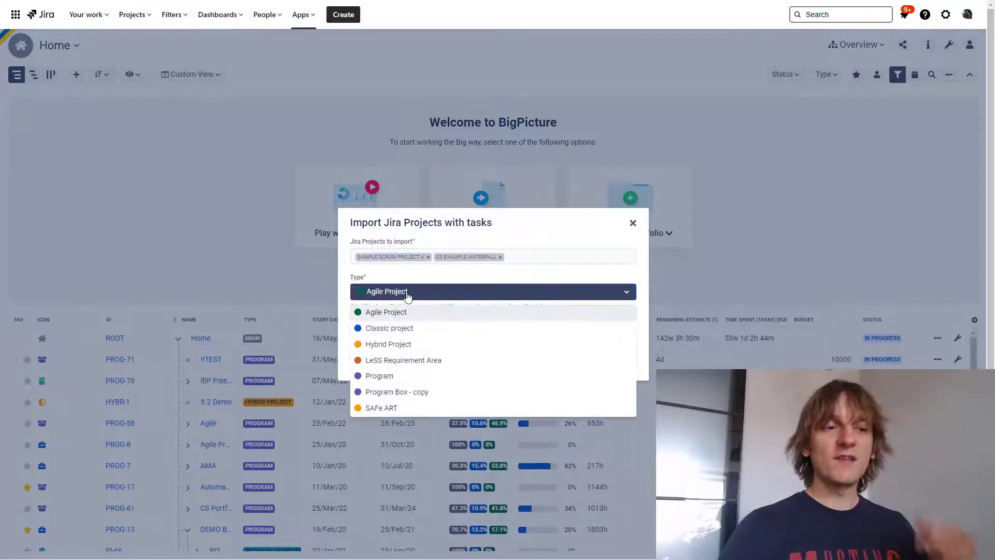
pyautogui.click(460, 274)
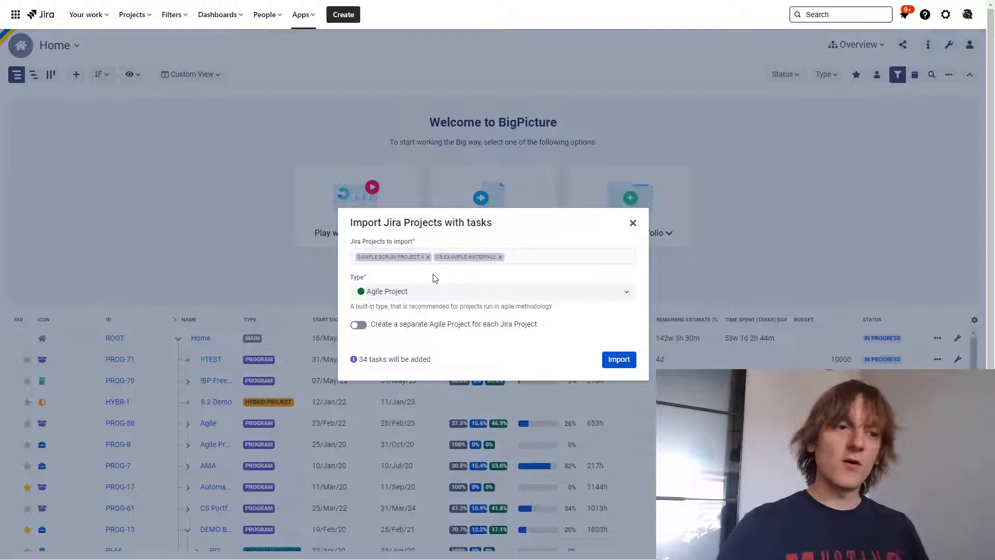
pyautogui.click(359, 327)
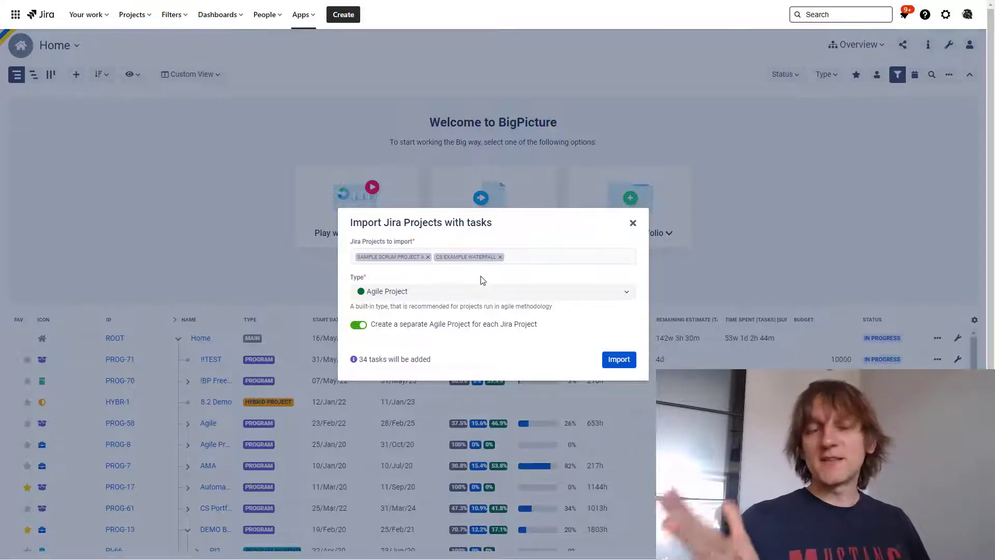
pyautogui.click(633, 223)
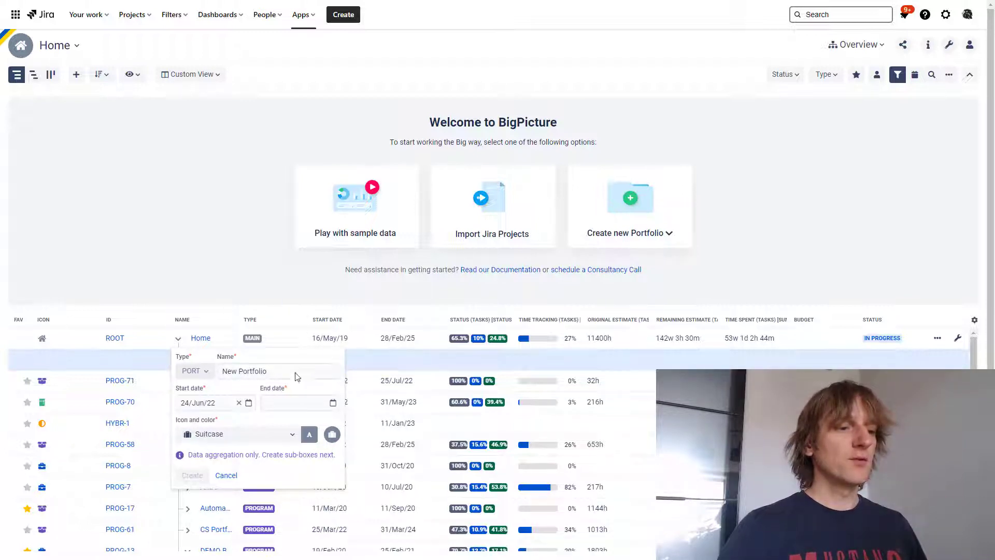
# Step: Cancel the portfolio form, start a PORT - Portfolio box, collapse the welcome panel, then cancel it
pyautogui.click(225, 476)
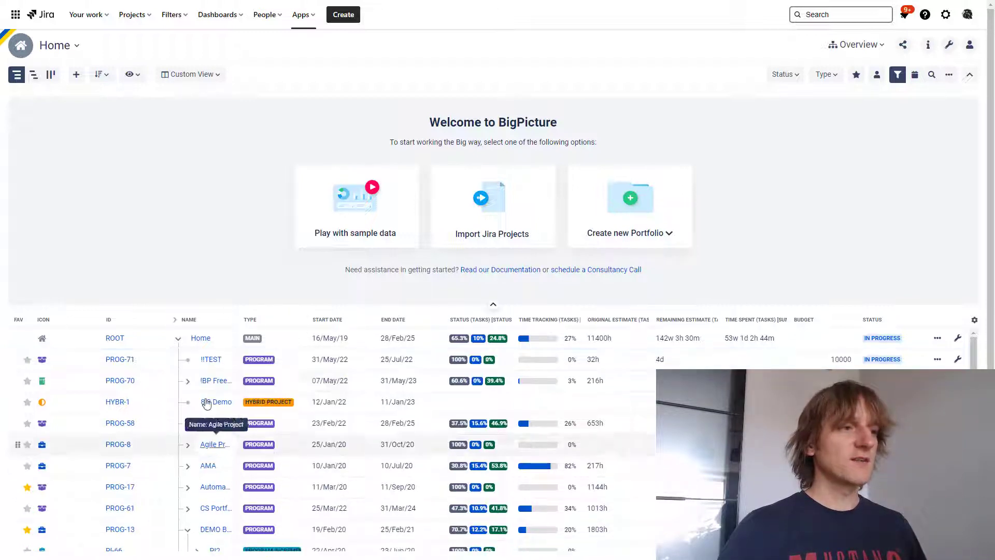
pyautogui.click(75, 77)
pyautogui.click(206, 372)
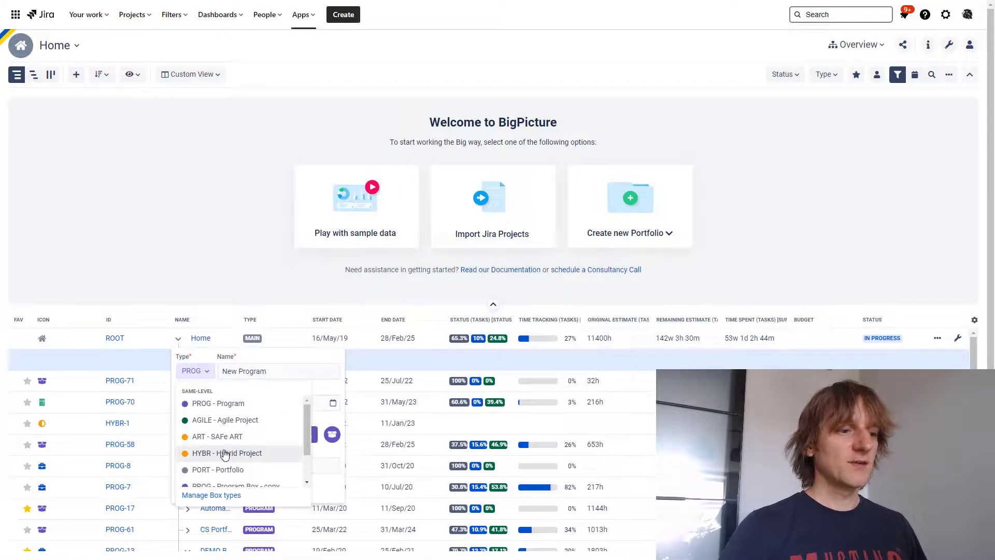
pyautogui.scroll(-2, 225, 454)
pyautogui.scroll(1, 224, 454)
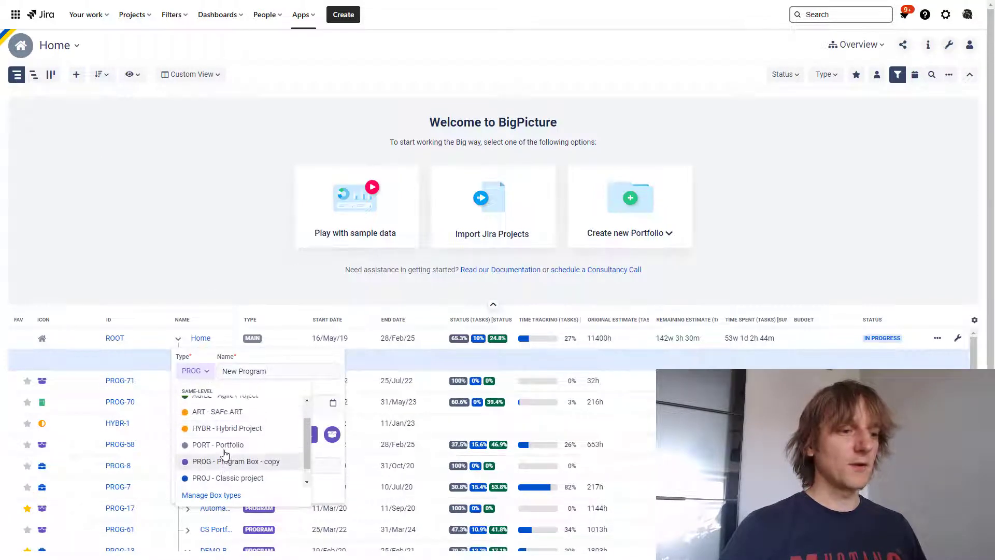
pyautogui.click(228, 445)
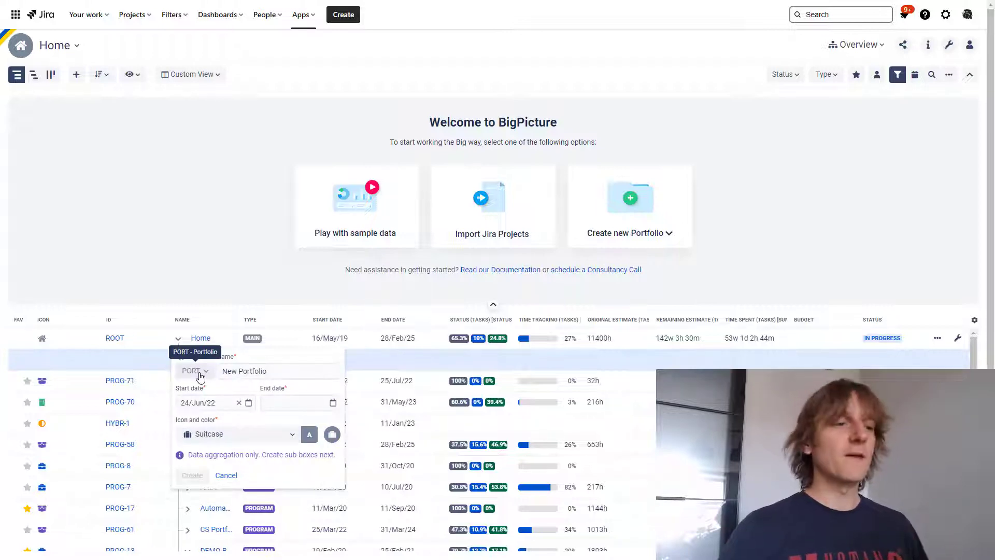
pyautogui.click(494, 308)
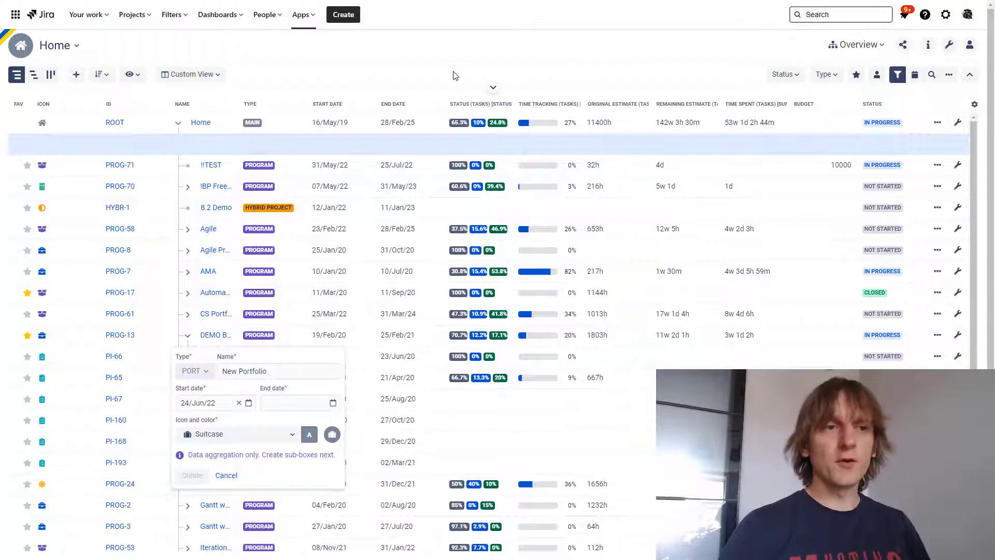
pyautogui.click(226, 475)
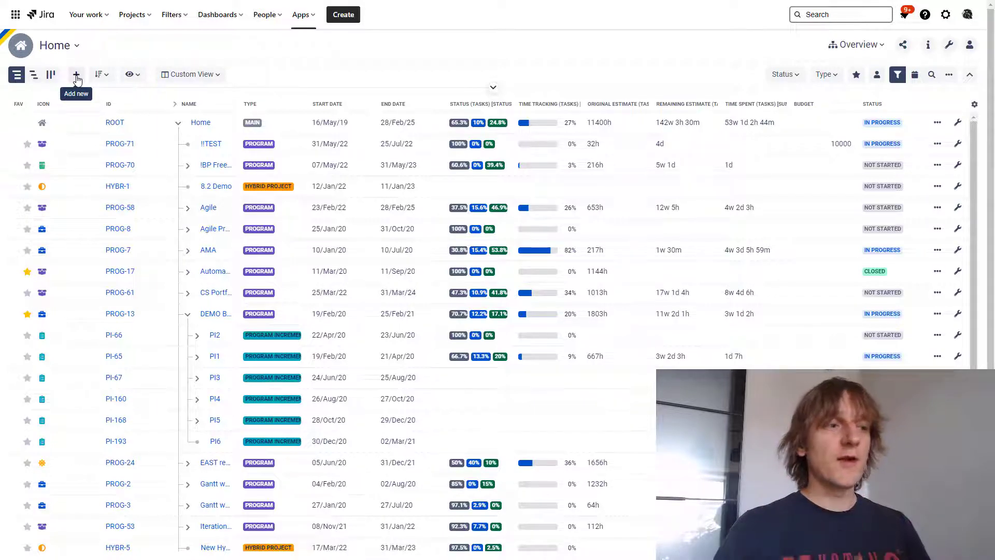
pyautogui.click(76, 75)
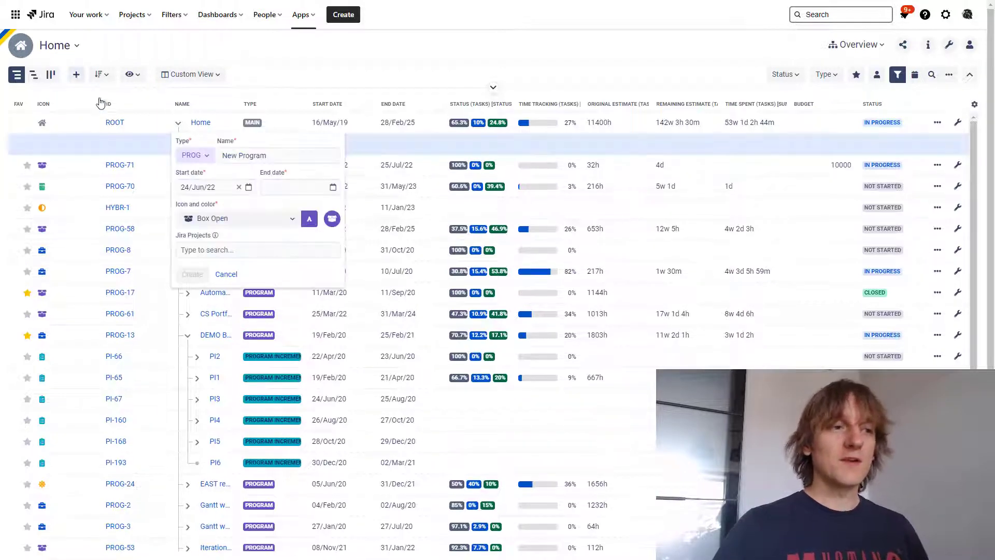
pyautogui.click(209, 157)
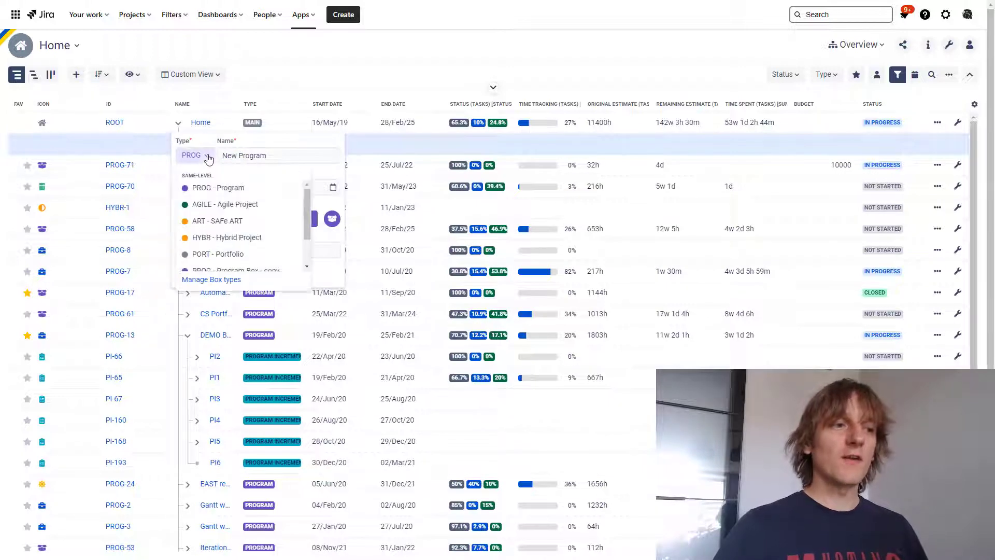
pyautogui.scroll(-2, 232, 223)
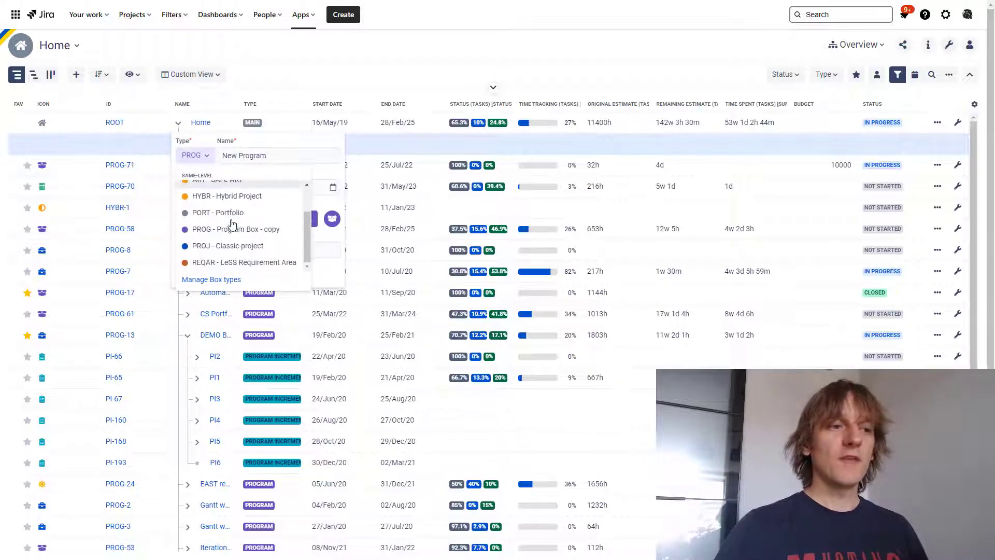
pyautogui.scroll(2, 232, 223)
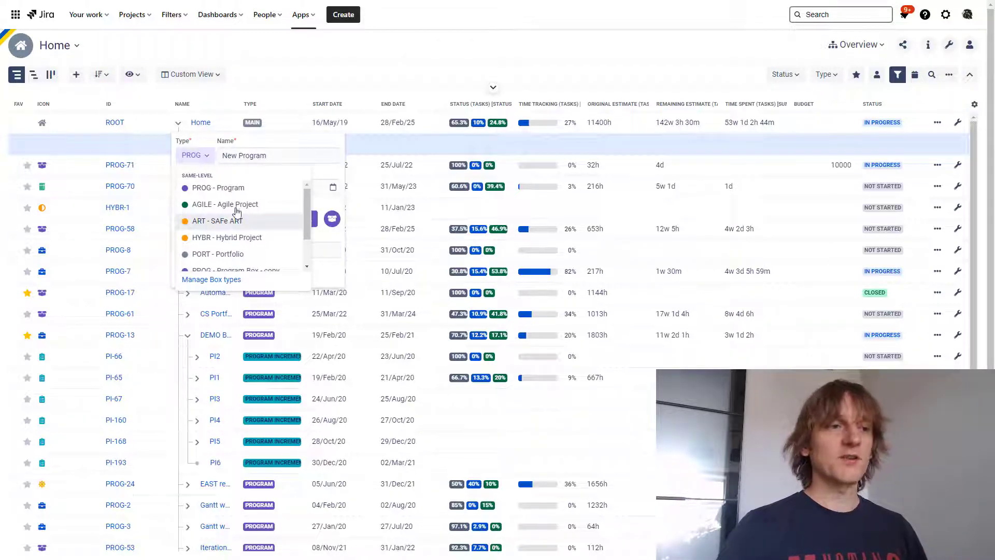
pyautogui.click(277, 143)
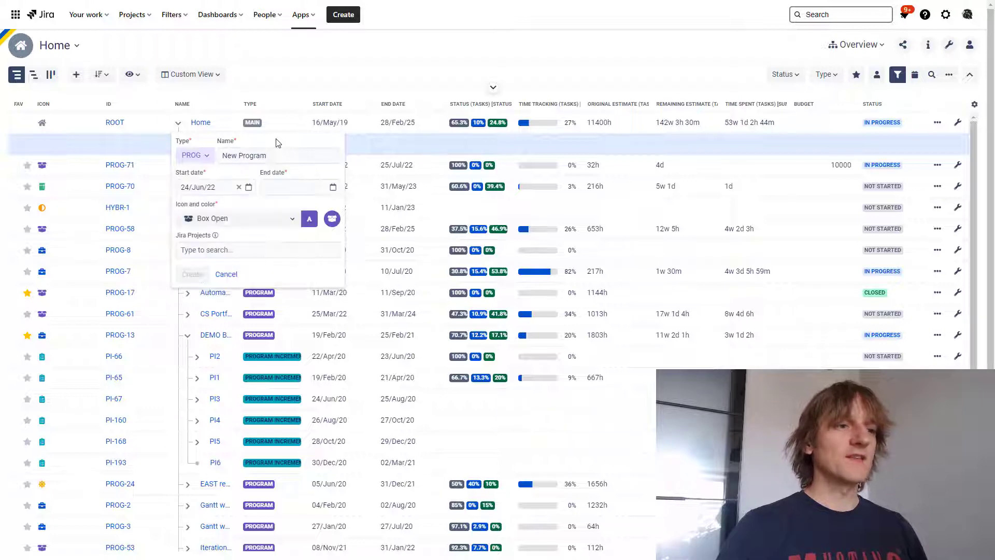
pyautogui.click(226, 274)
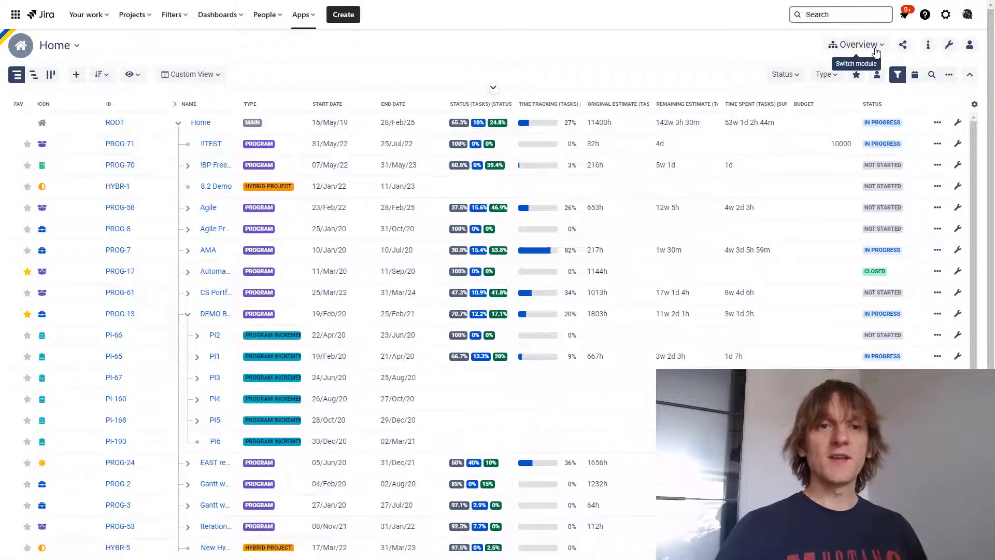
# Step: Go to the Quick Filters settings under Configuration's Modules > Tasks section
pyautogui.click(875, 49)
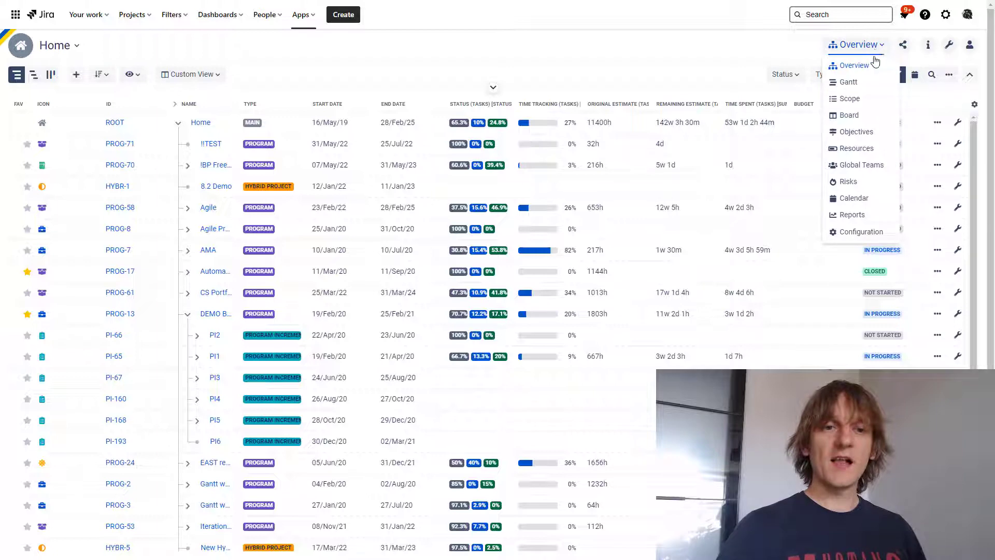
pyautogui.click(856, 233)
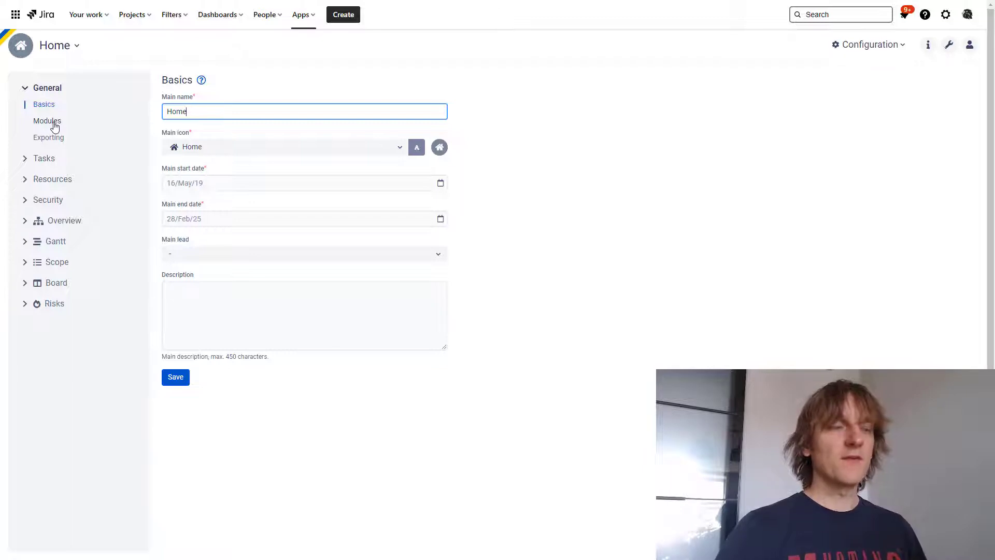
pyautogui.click(55, 124)
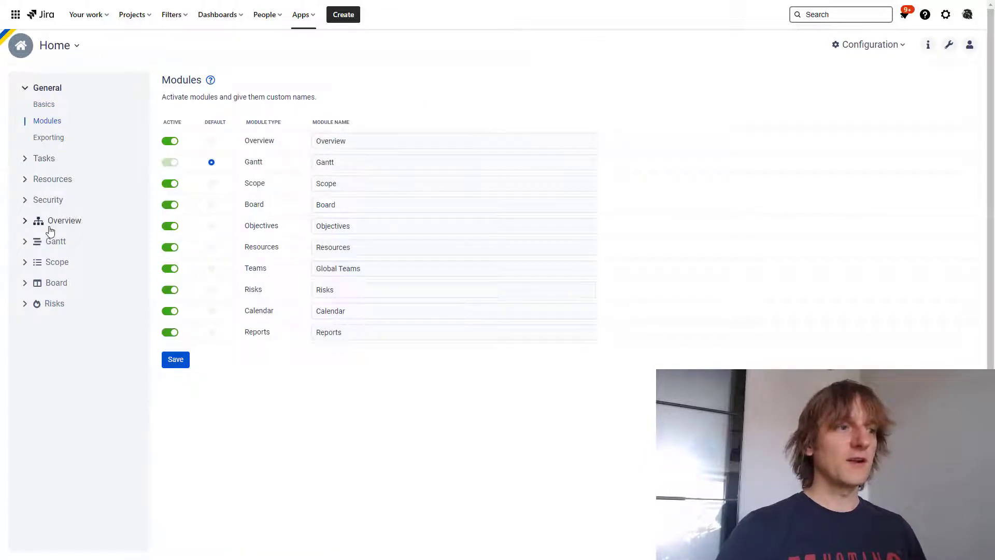
pyautogui.click(47, 165)
pyautogui.click(53, 175)
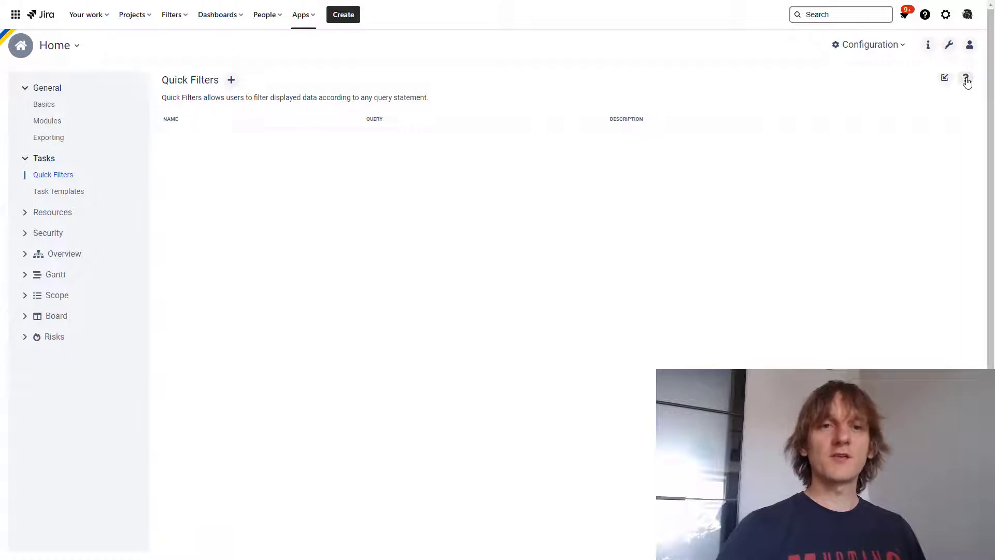
# Step: View and dismiss the Quick Filters help, then return to the Overview module
pyautogui.click(967, 80)
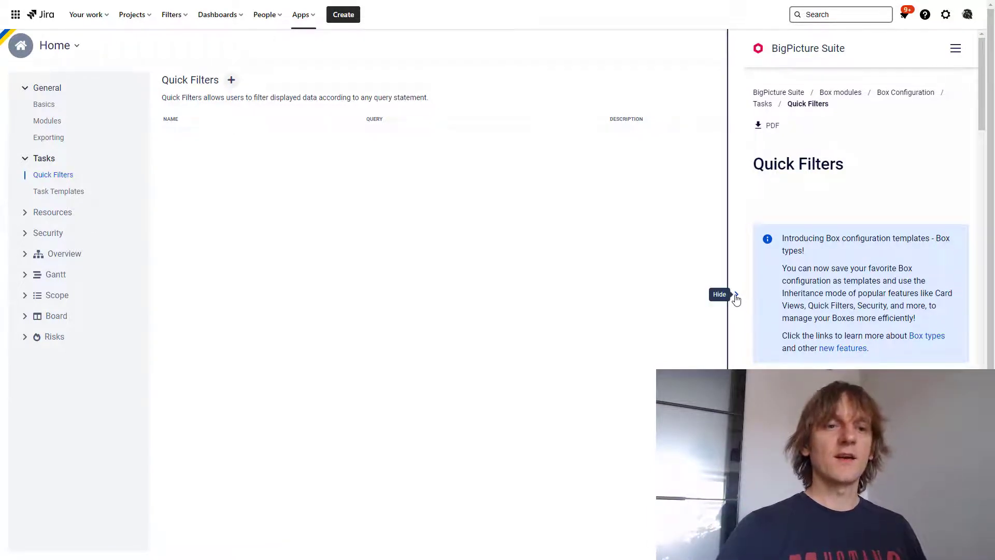
pyautogui.click(736, 296)
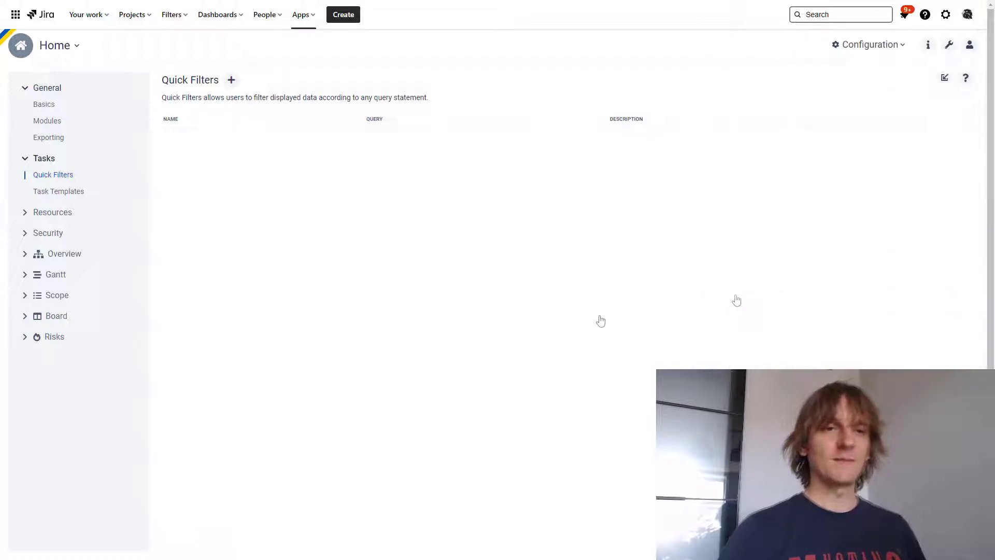
pyautogui.click(861, 46)
pyautogui.click(858, 65)
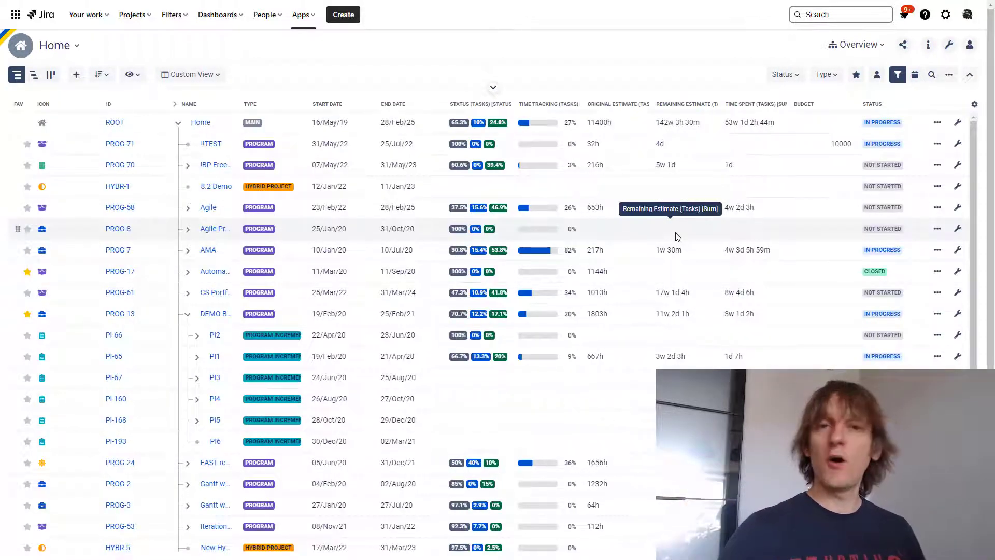
pyautogui.click(217, 78)
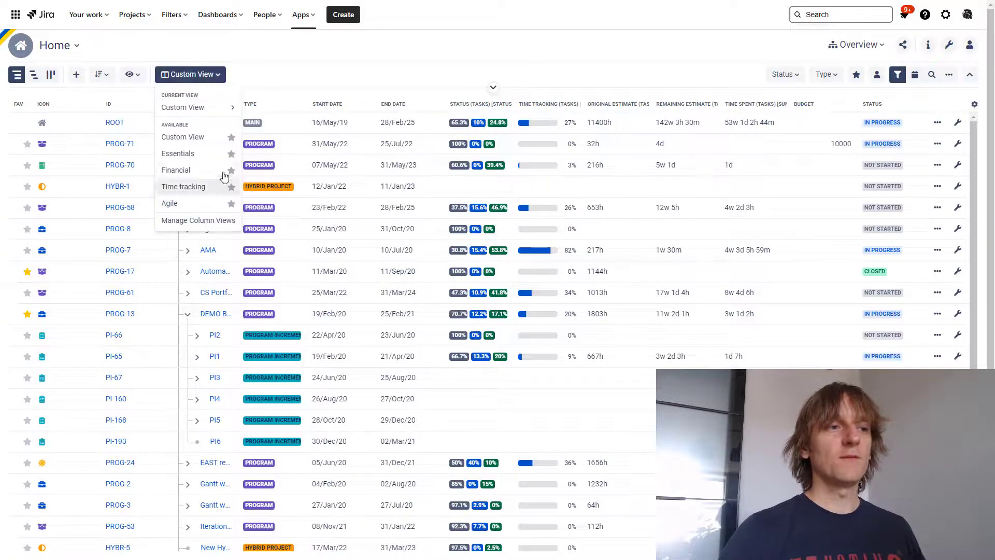
pyautogui.moveTo(200, 102)
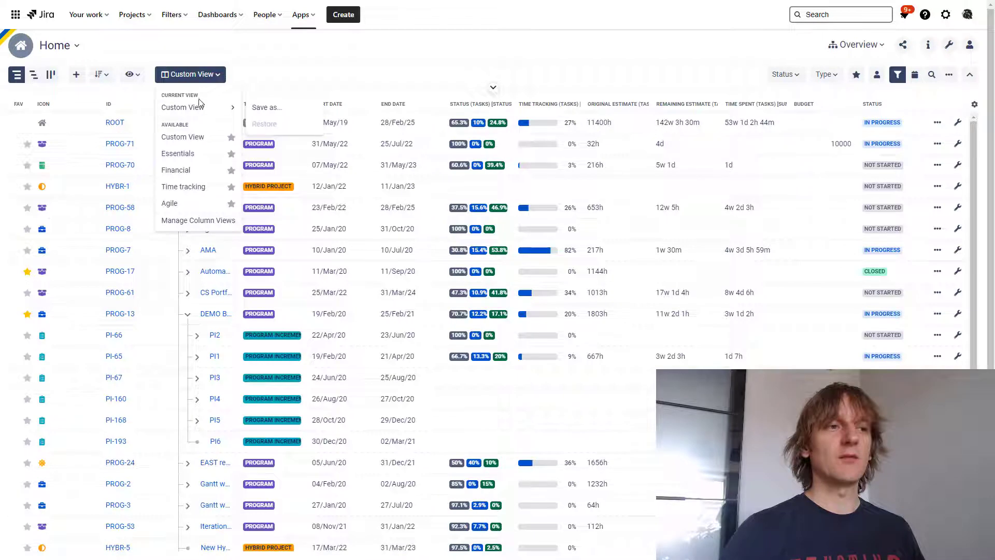
pyautogui.click(262, 76)
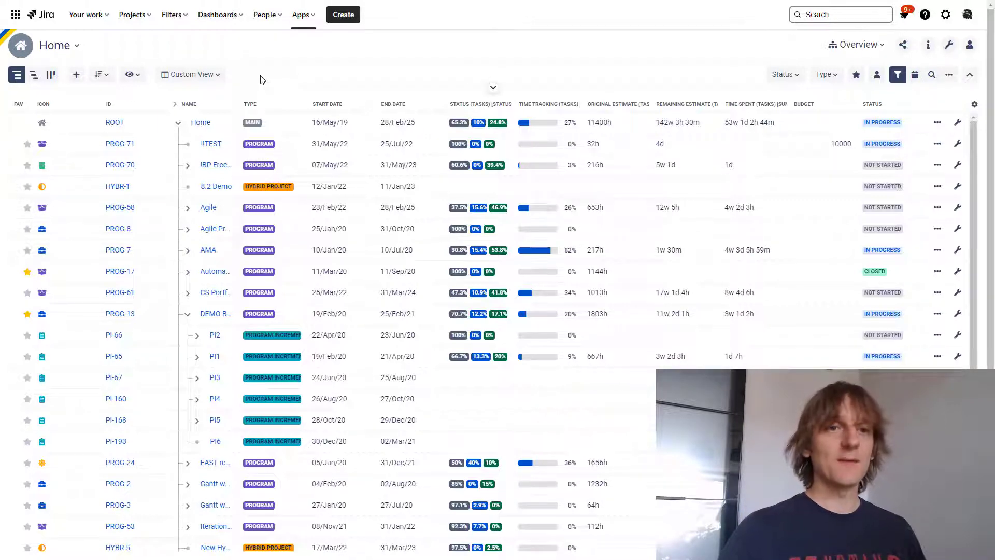
# Step: In Configuration, open Overview > Box Columns and start a new field row, previewing the field types
pyautogui.click(858, 45)
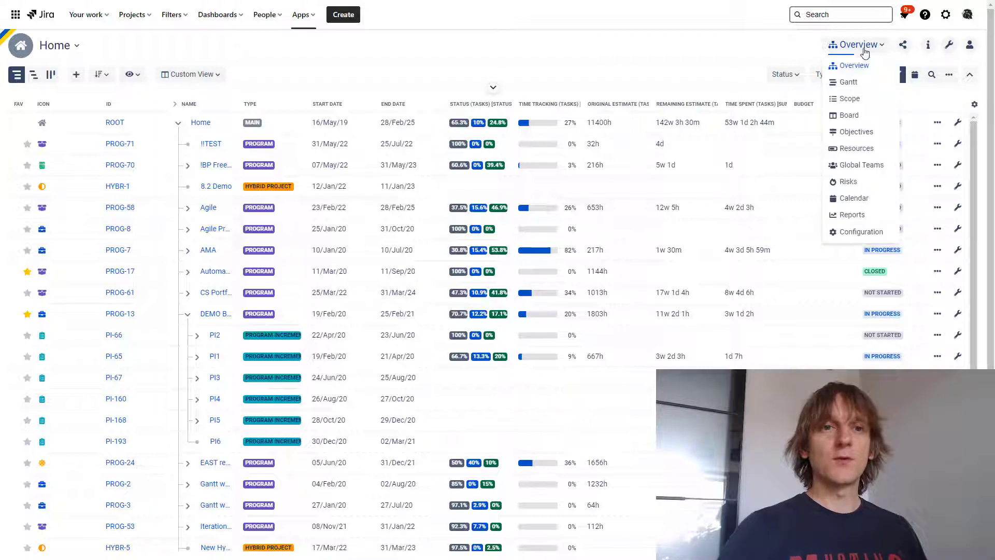
pyautogui.click(851, 236)
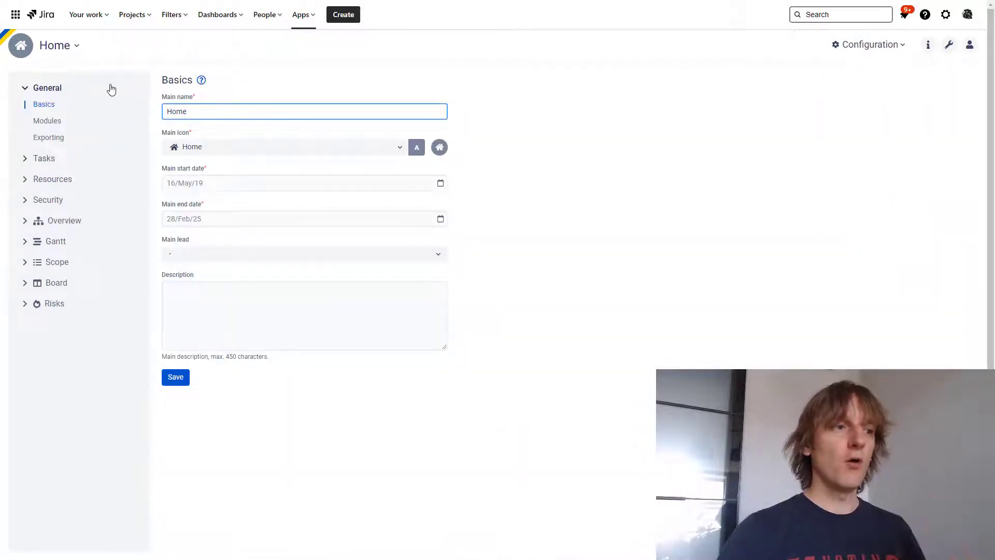
pyautogui.click(24, 223)
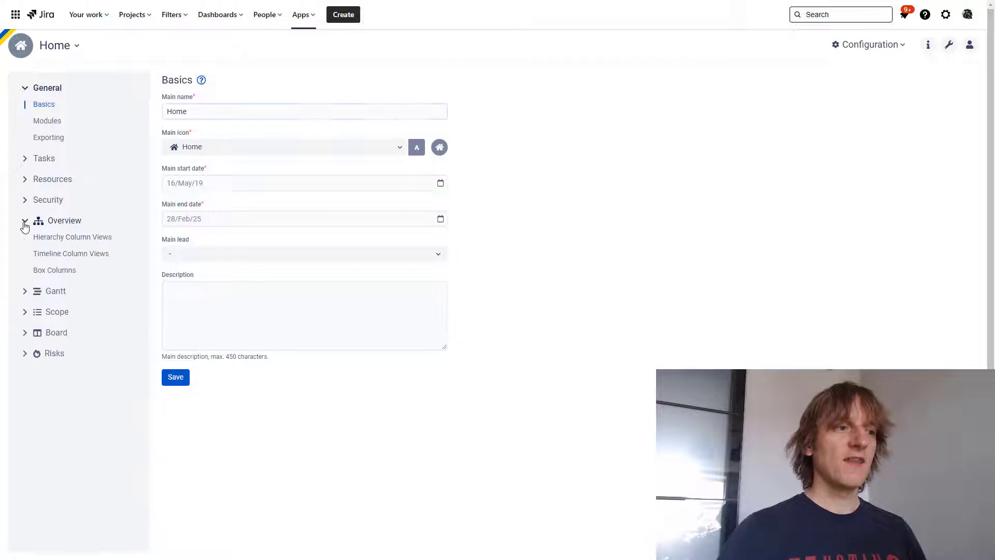
pyautogui.click(66, 276)
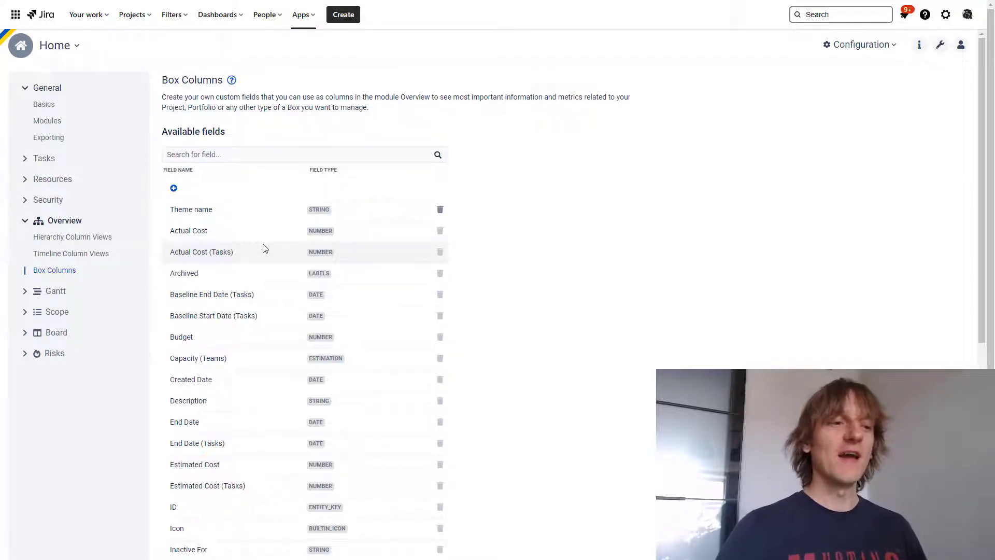
pyautogui.click(173, 188)
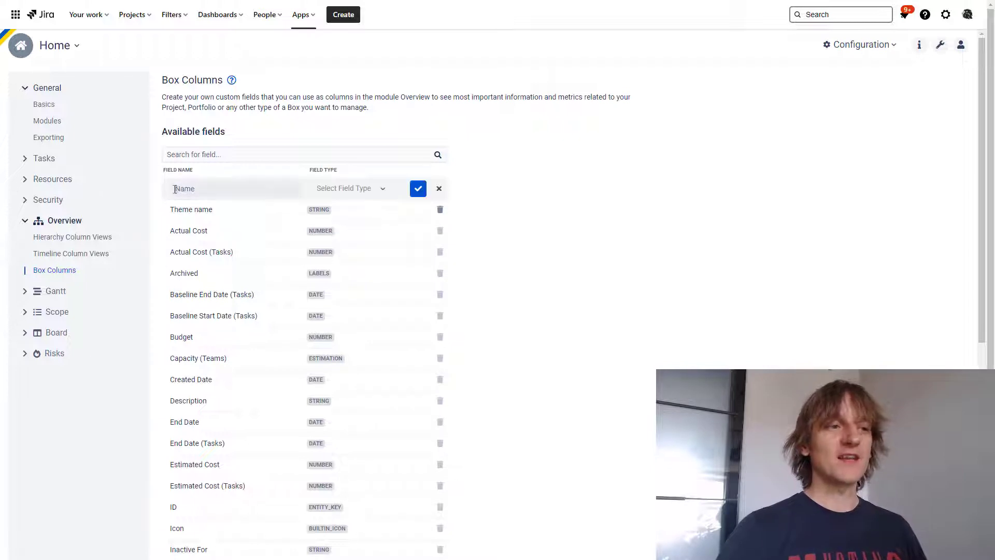
pyautogui.click(337, 191)
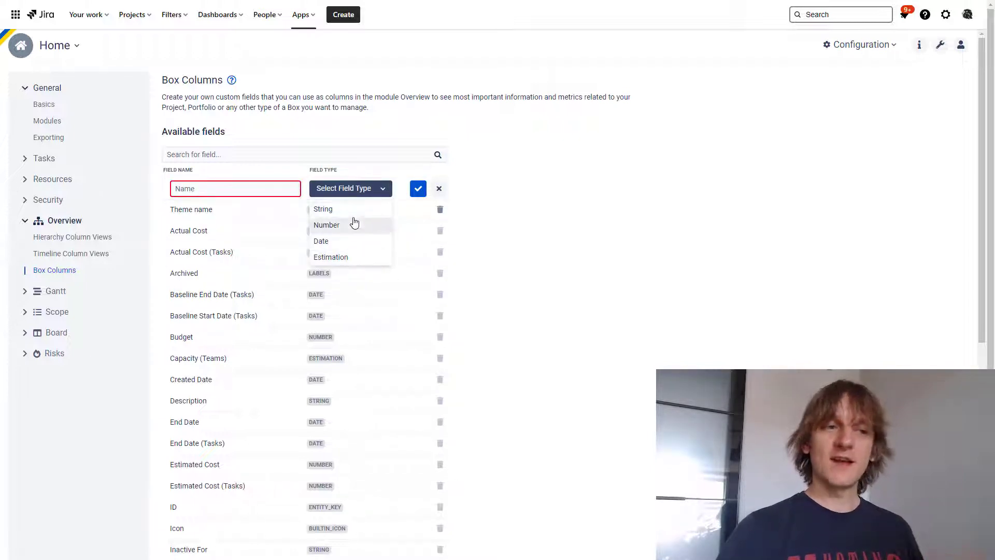
pyautogui.click(456, 196)
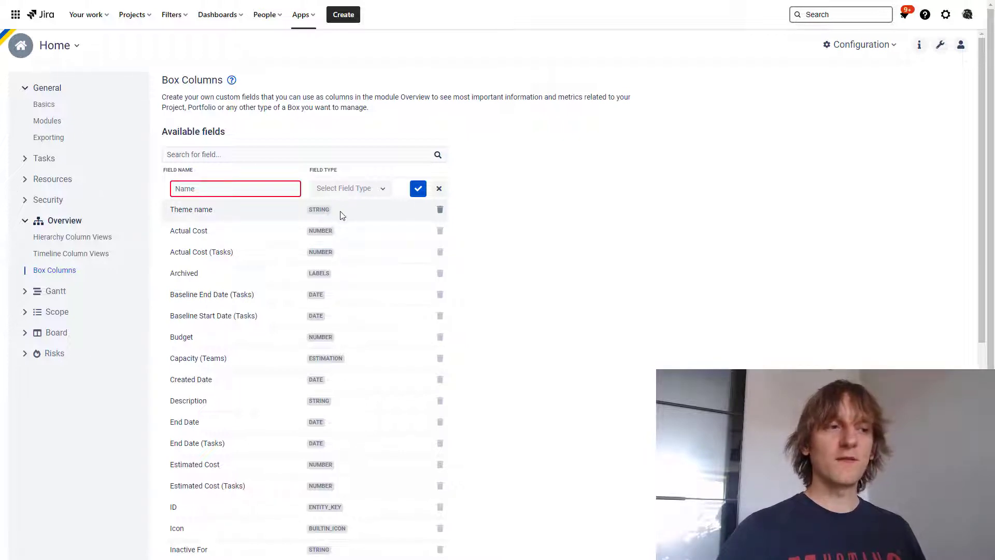
# Step: Return to the Overview module and switch the table to the Essentials view
pyautogui.click(866, 52)
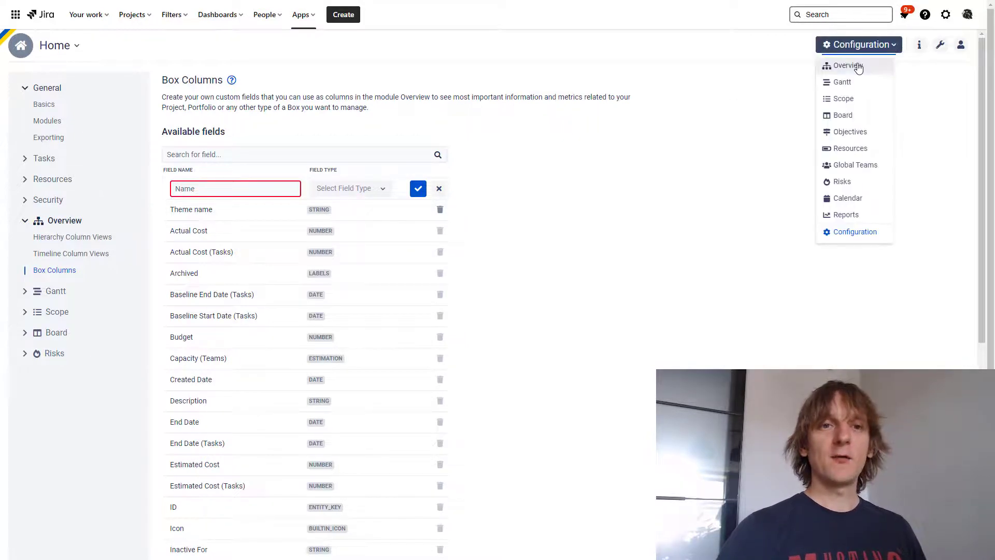
pyautogui.click(854, 64)
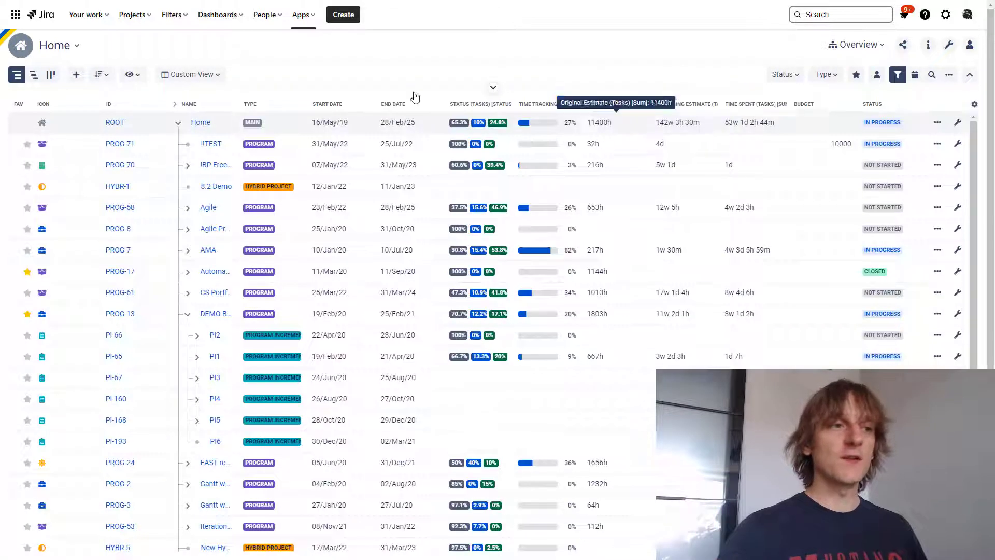
pyautogui.click(208, 78)
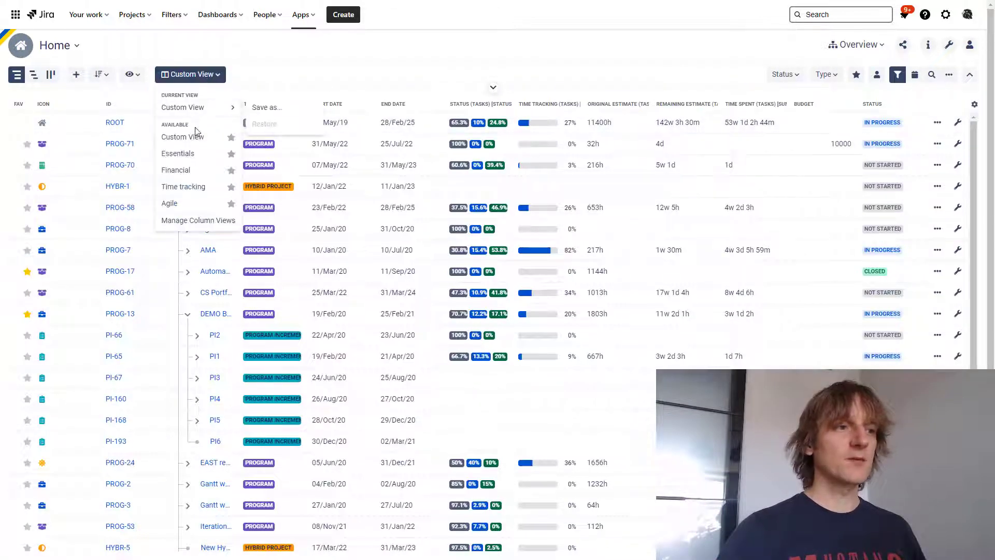
pyautogui.click(181, 154)
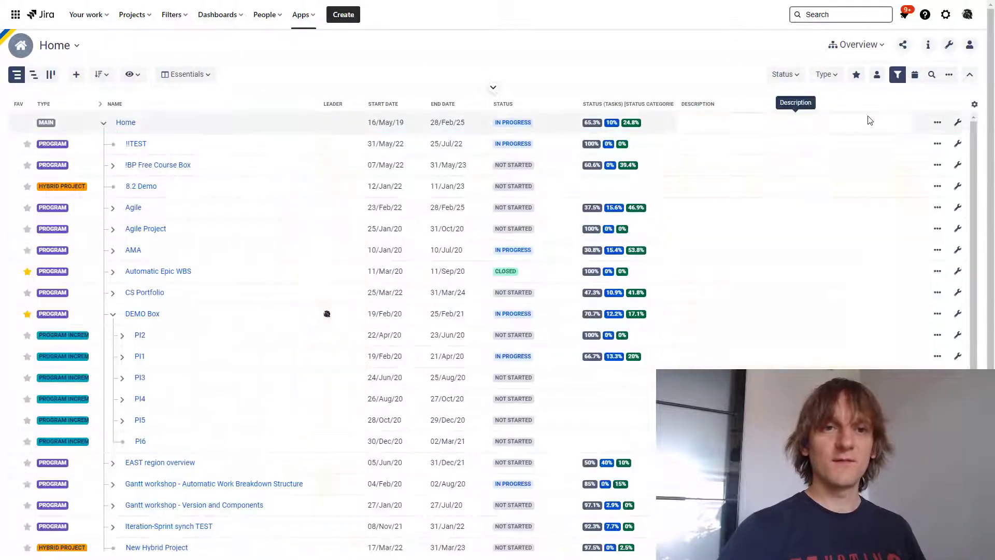
# Step: Add the Theme name column to the Overview table via the column settings search 'th'
pyautogui.click(975, 105)
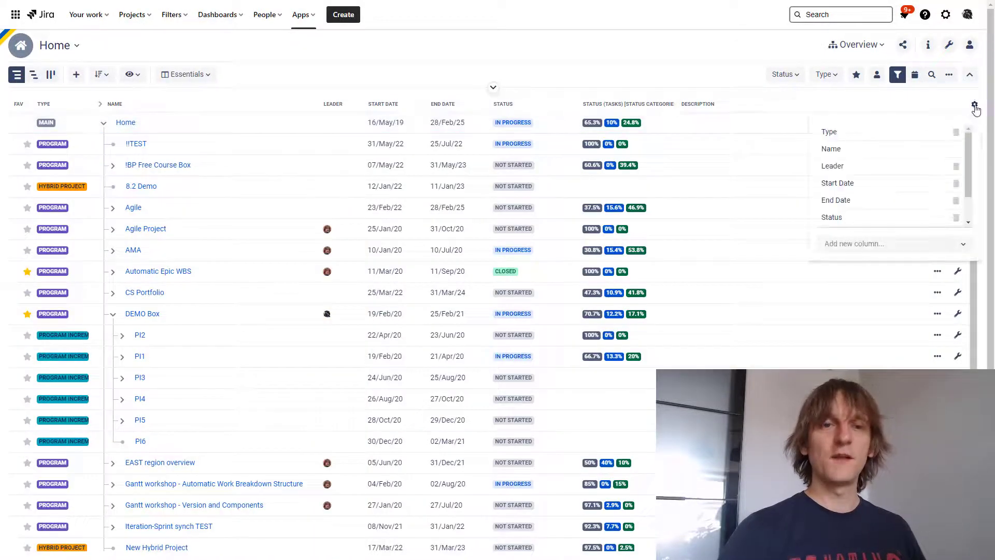
pyautogui.click(864, 244)
pyautogui.write('the')
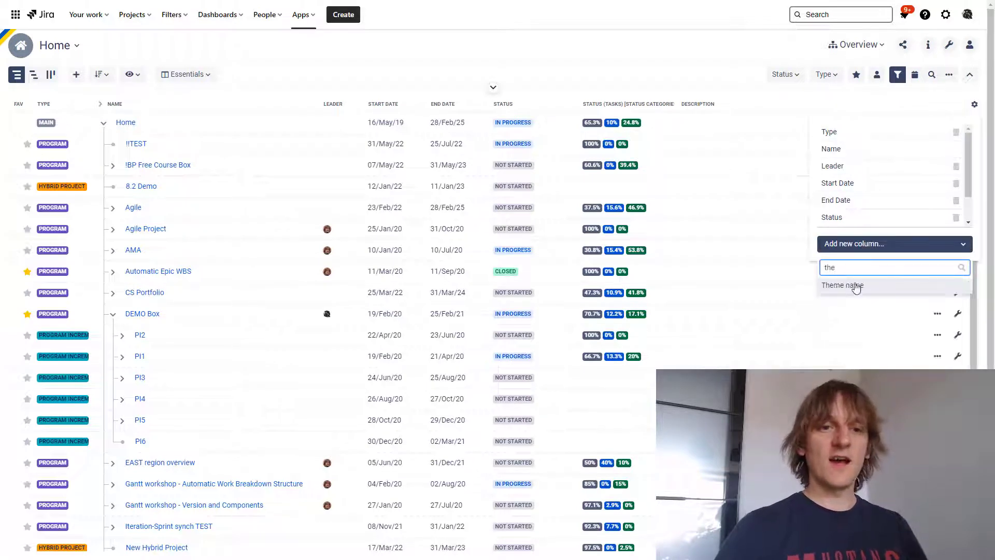
pyautogui.click(854, 286)
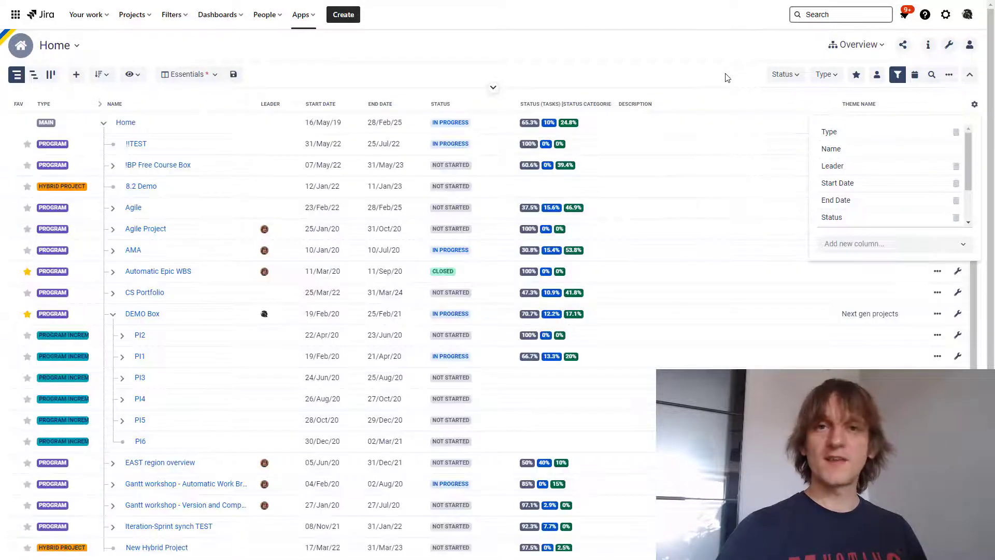
pyautogui.click(695, 222)
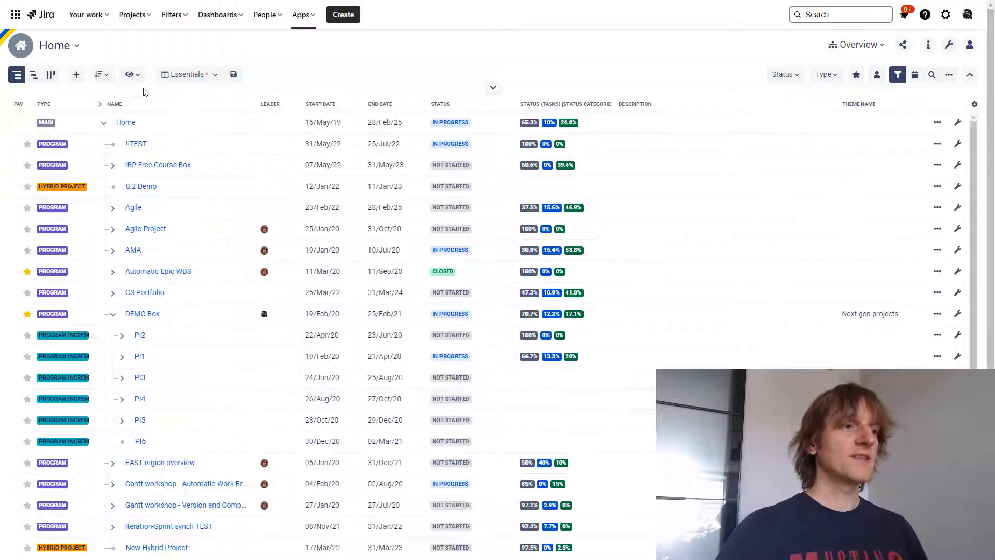
# Step: Drag the Agile row below Agile Project, confirming the sort order is now Manual
pyautogui.click(101, 74)
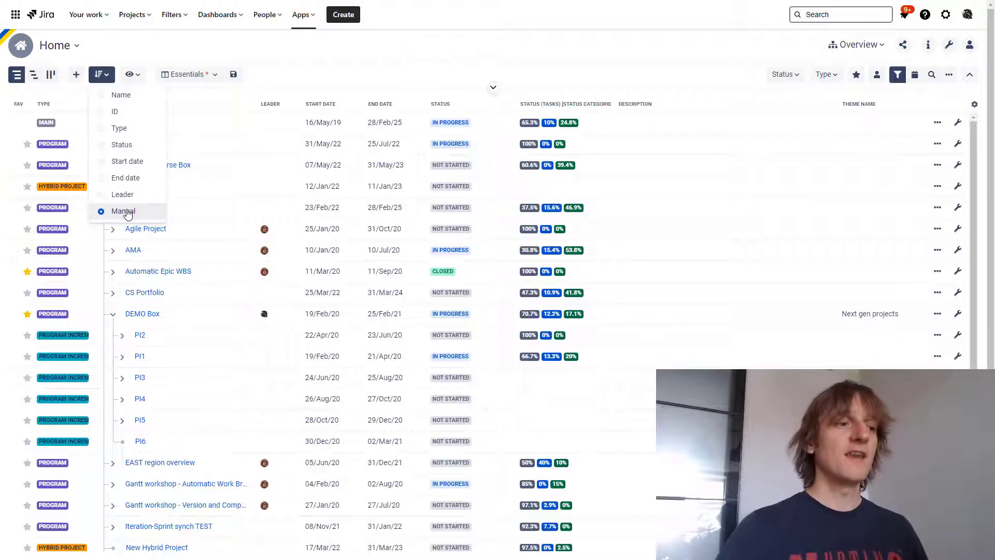
pyautogui.click(347, 76)
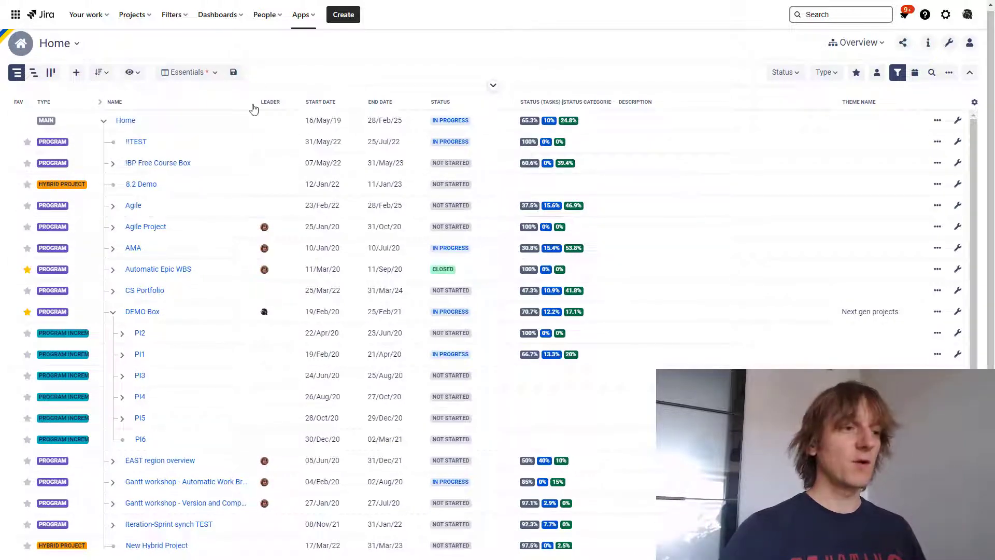
pyautogui.moveTo(17, 205); pyautogui.dragTo(23, 238)
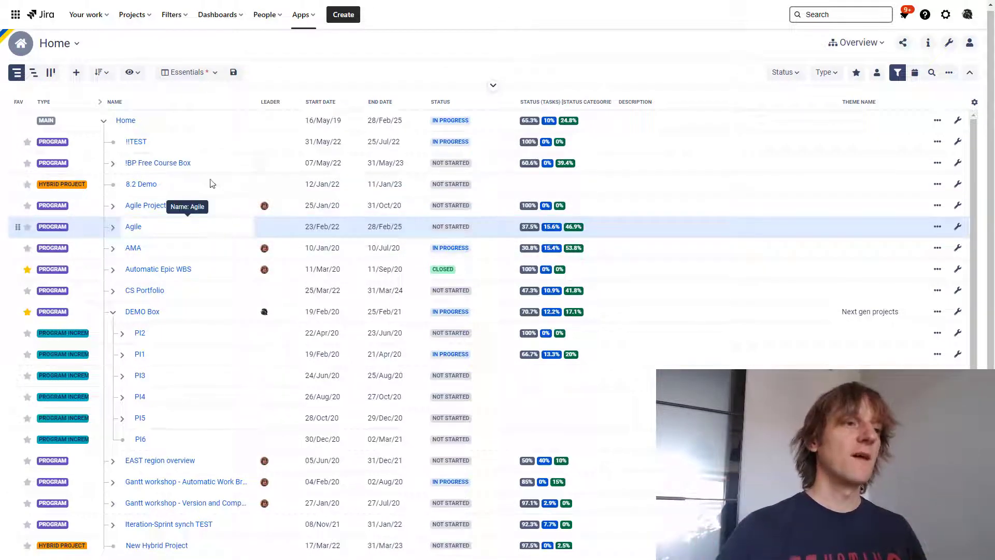
pyautogui.click(101, 72)
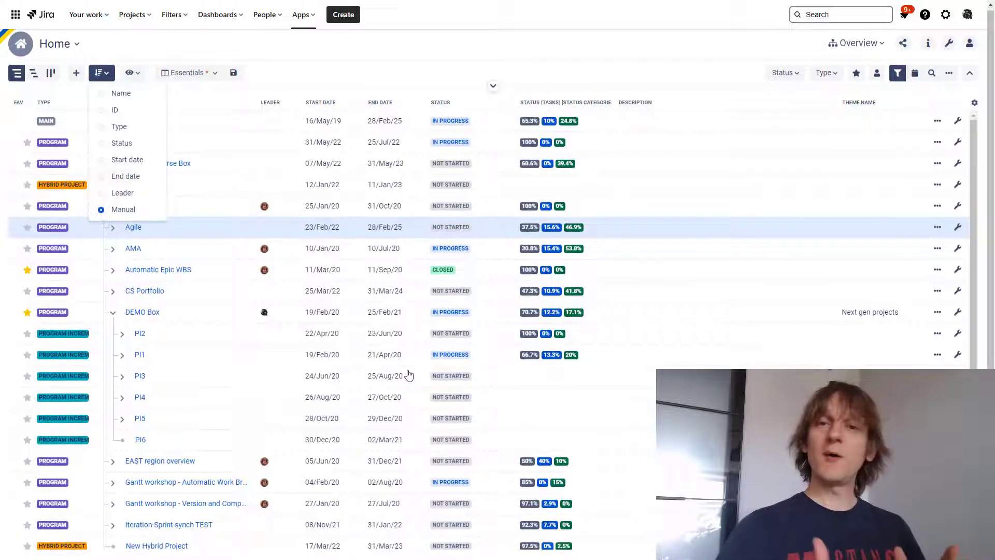
# Step: Switch Home to the Gantt module and change context to the DEMO Box programme
pyautogui.click(858, 43)
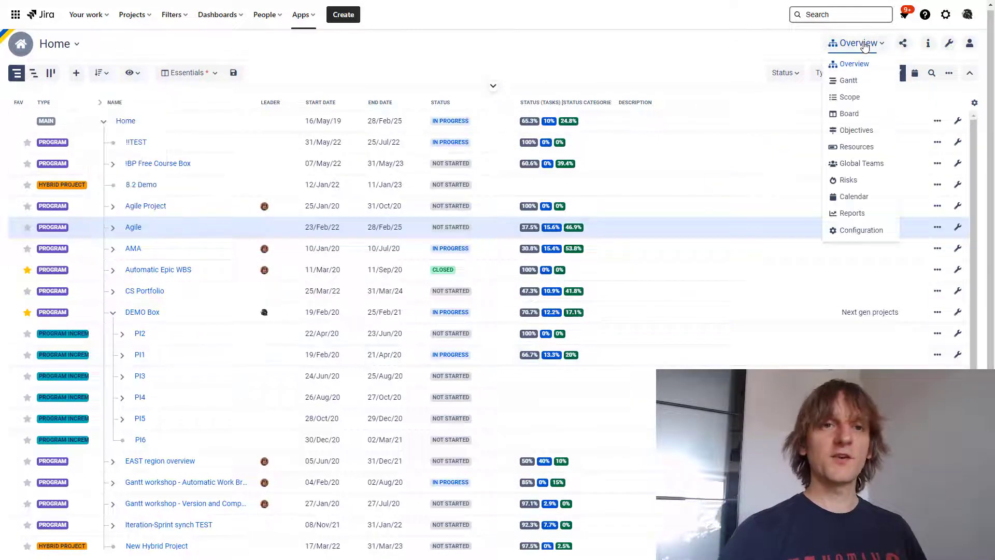
pyautogui.click(848, 82)
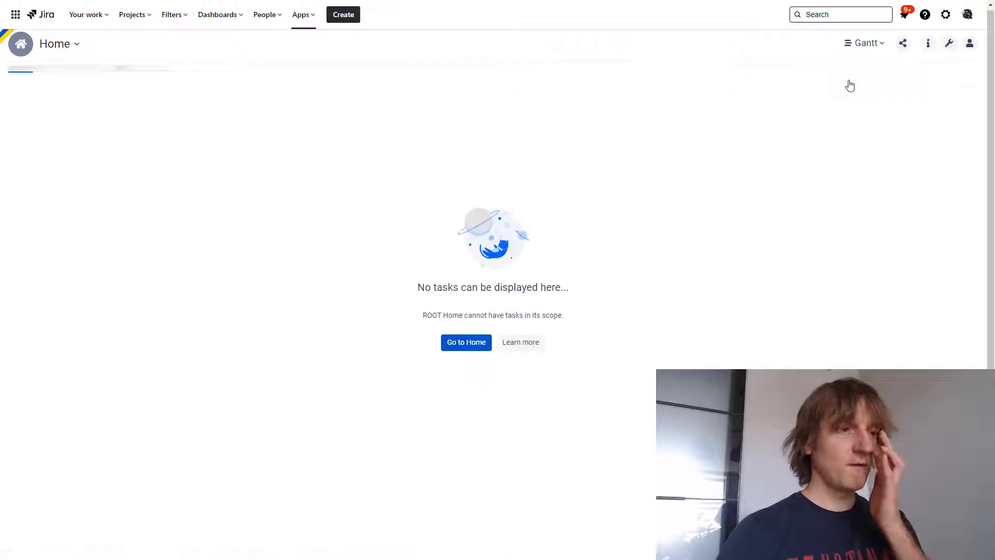
pyautogui.click(76, 44)
pyautogui.write('demo')
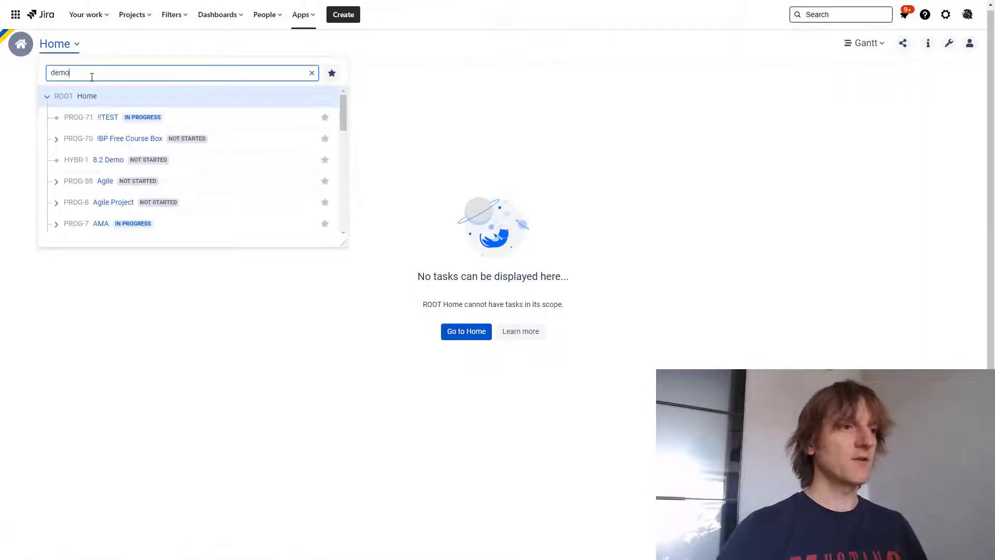
pyautogui.press('Down')
pyautogui.press('Return')
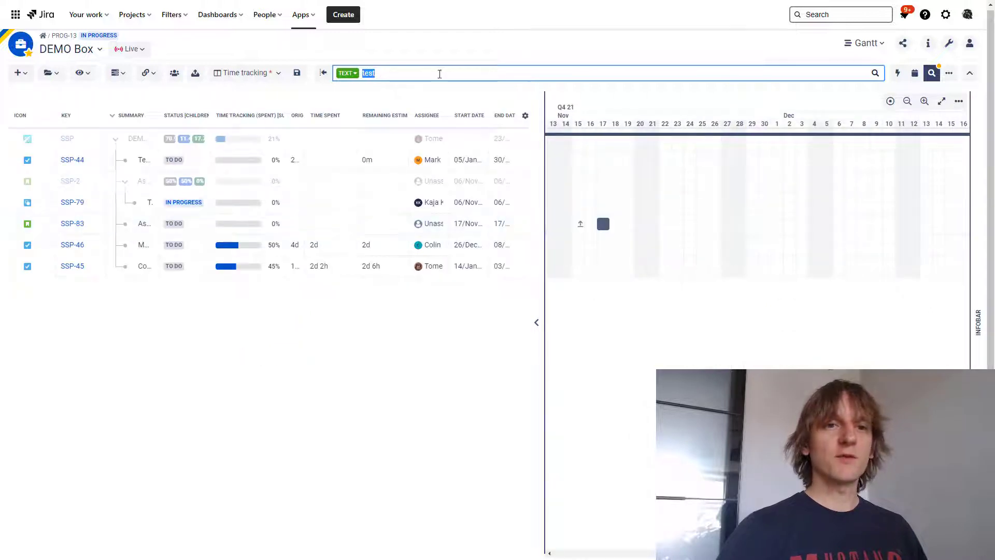
# Step: Toggle the quick filters bar, then return to the text search and select 'test'
pyautogui.click(898, 73)
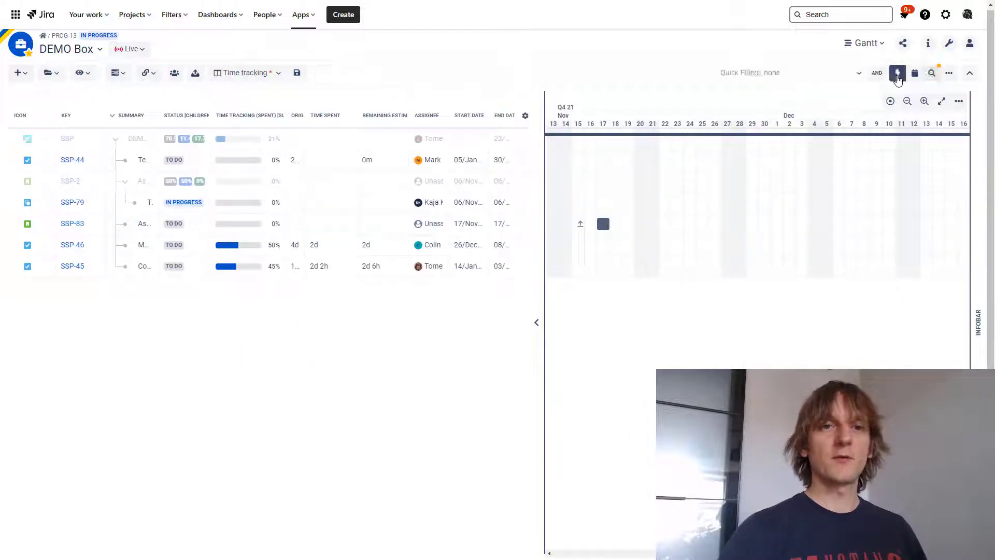
pyautogui.click(932, 73)
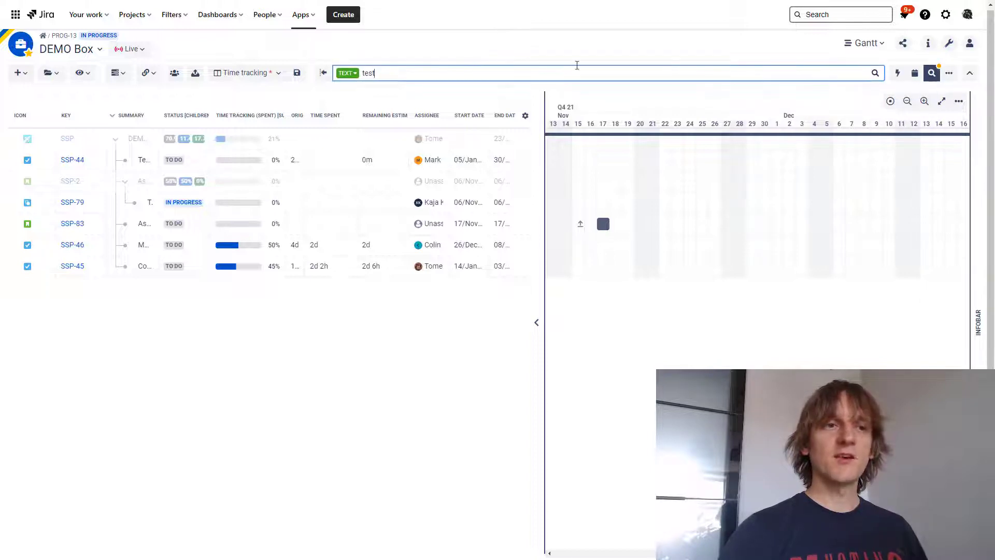
pyautogui.doubleClick(380, 73)
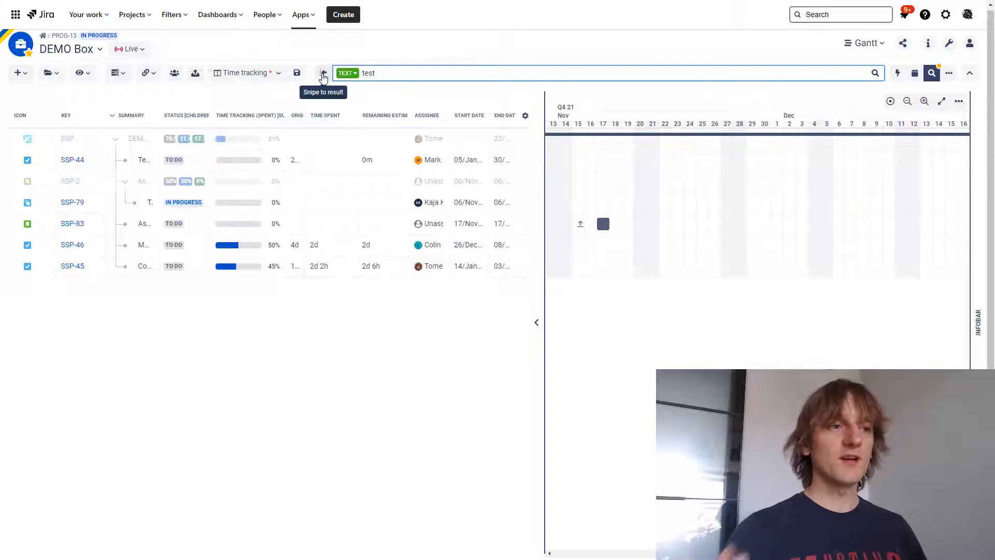
# Step: Enable Snipe to result and step through the 'test' matches to SSP-45, checking filter options
pyautogui.click(322, 75)
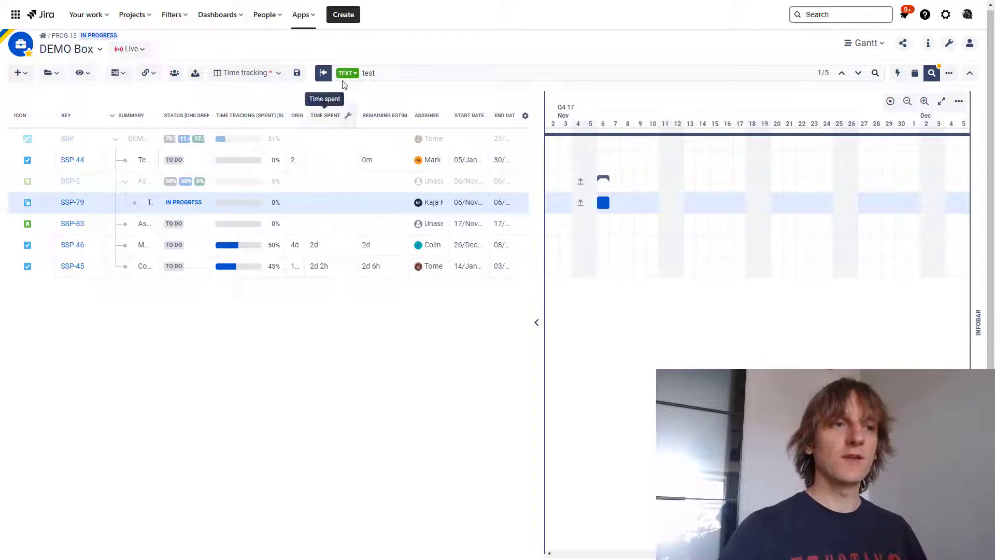
pyautogui.click(846, 76)
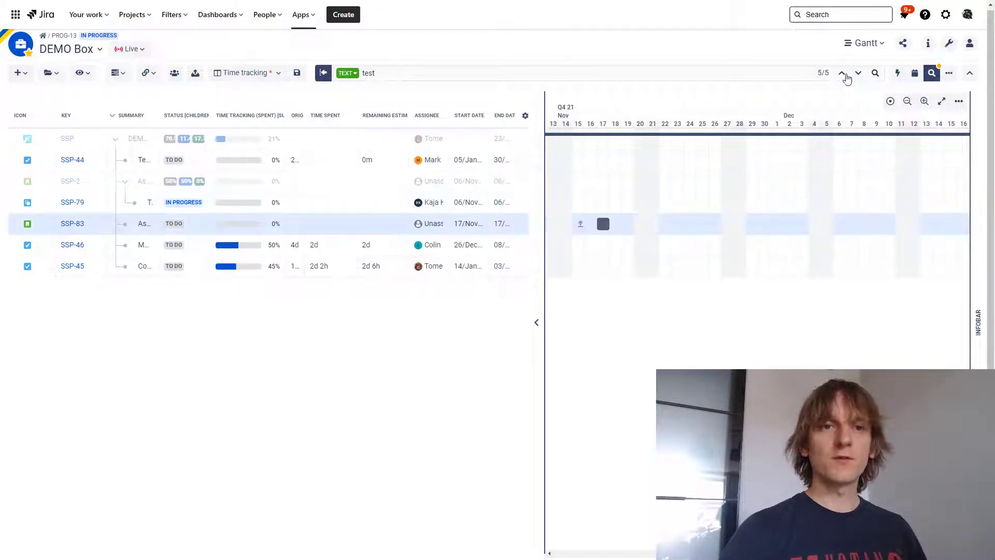
pyautogui.click(858, 77)
pyautogui.click(859, 78)
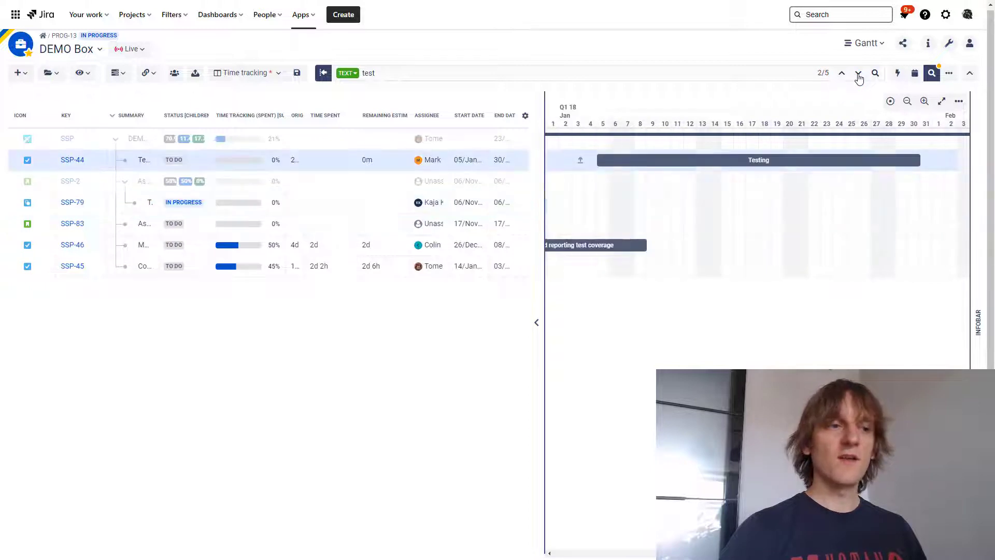
pyautogui.click(858, 77)
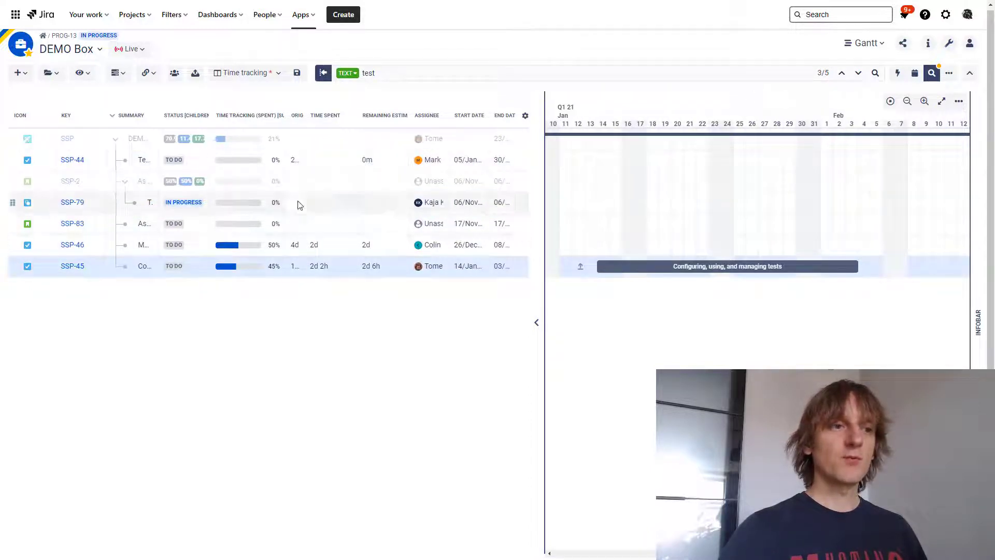
pyautogui.click(949, 74)
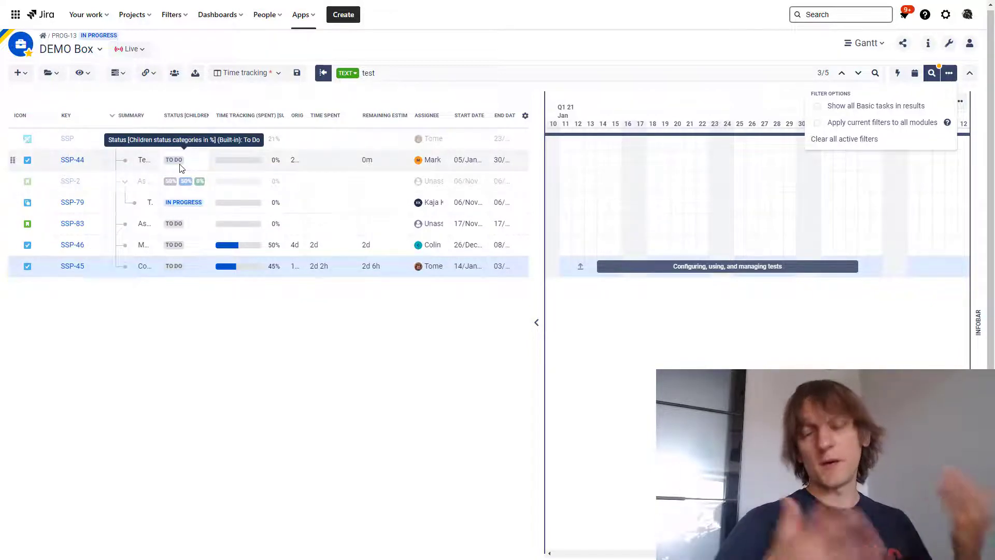
pyautogui.click(370, 98)
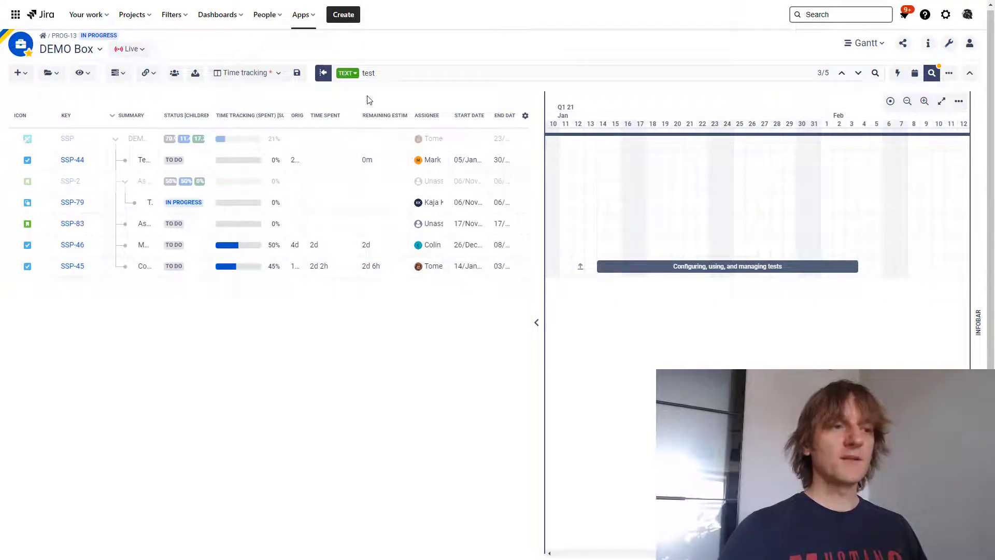
# Step: Show the resources panel beneath the Gantt, enlarge it, and set workload aggregation to Weekly
pyautogui.click(174, 74)
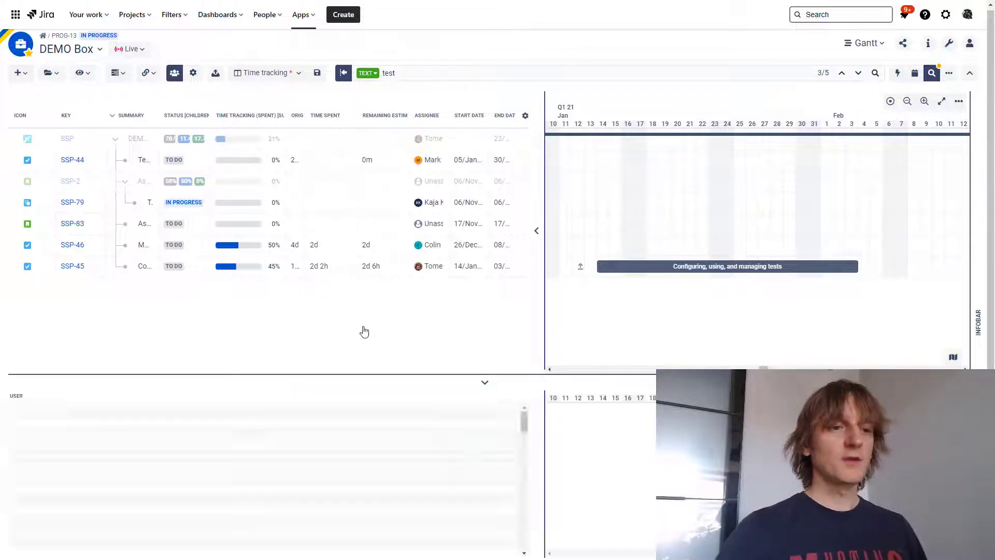
pyautogui.moveTo(461, 374); pyautogui.dragTo(461, 293)
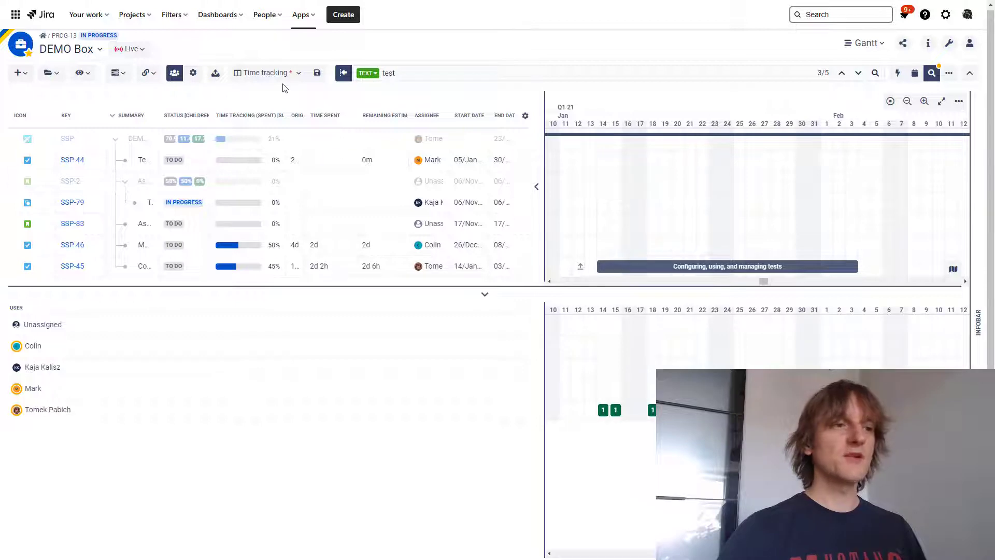
pyautogui.click(193, 74)
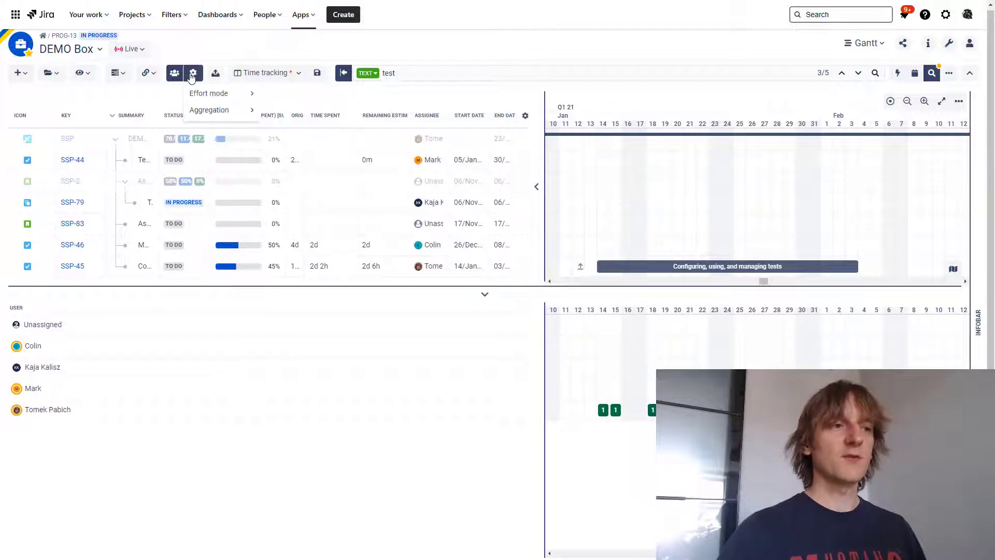
pyautogui.moveTo(239, 111)
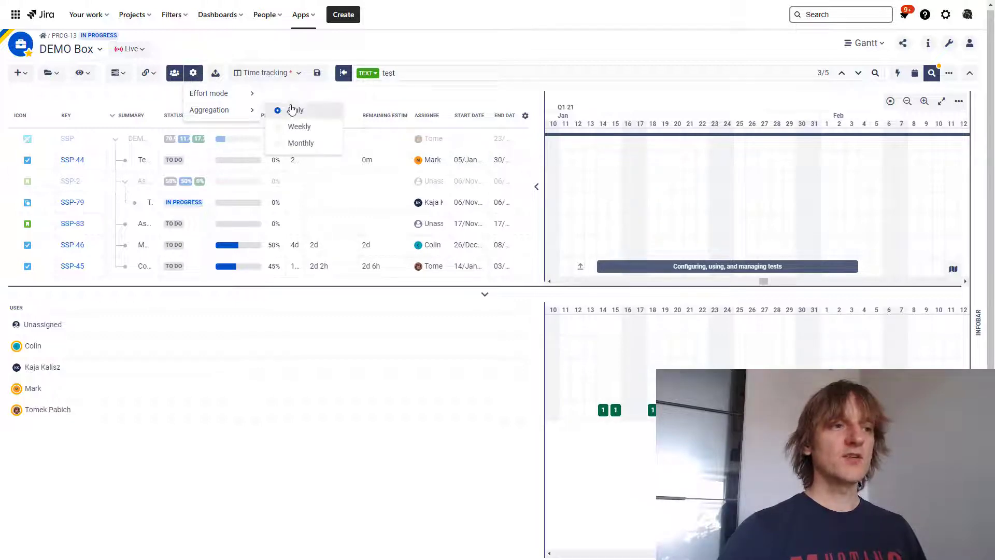
pyautogui.click(299, 126)
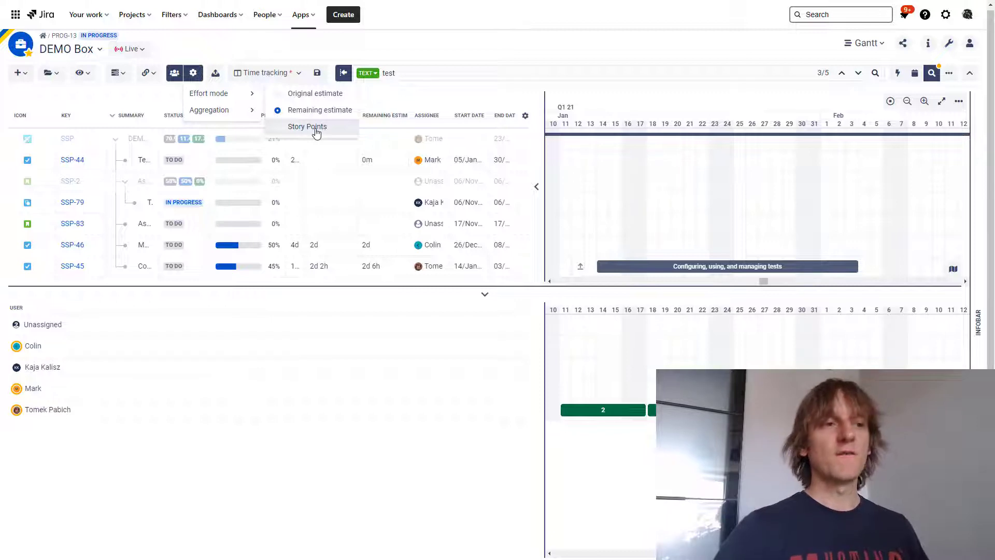
pyautogui.click(498, 54)
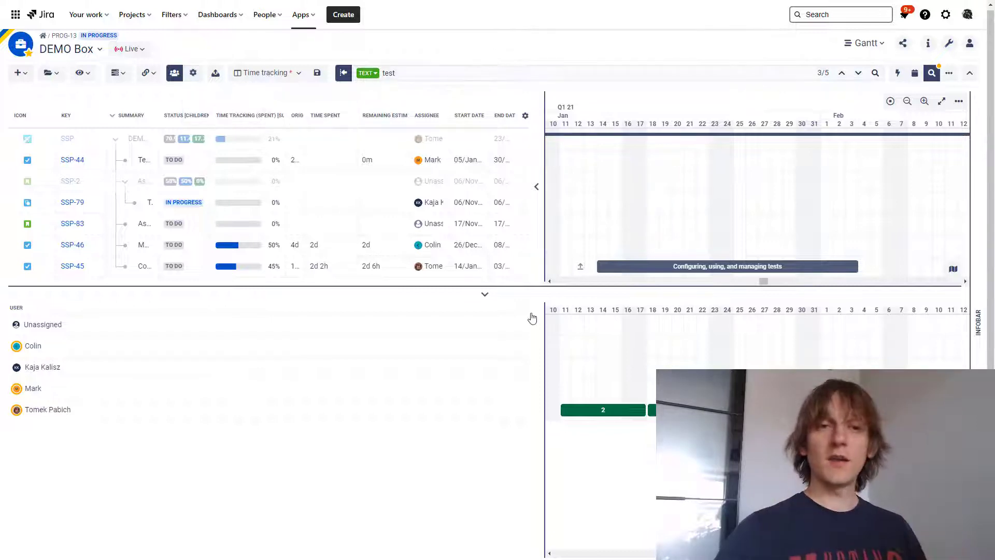
# Step: Switch DEMO Box to Resources and add a 'Leave at request' absence on a member's 10 Jun '21 cell
pyautogui.click(866, 43)
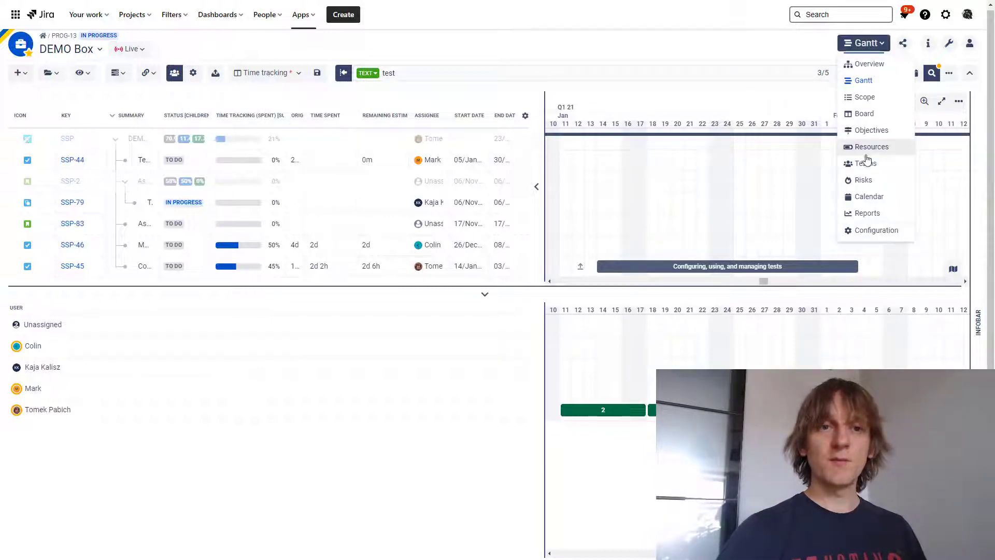
pyautogui.click(869, 150)
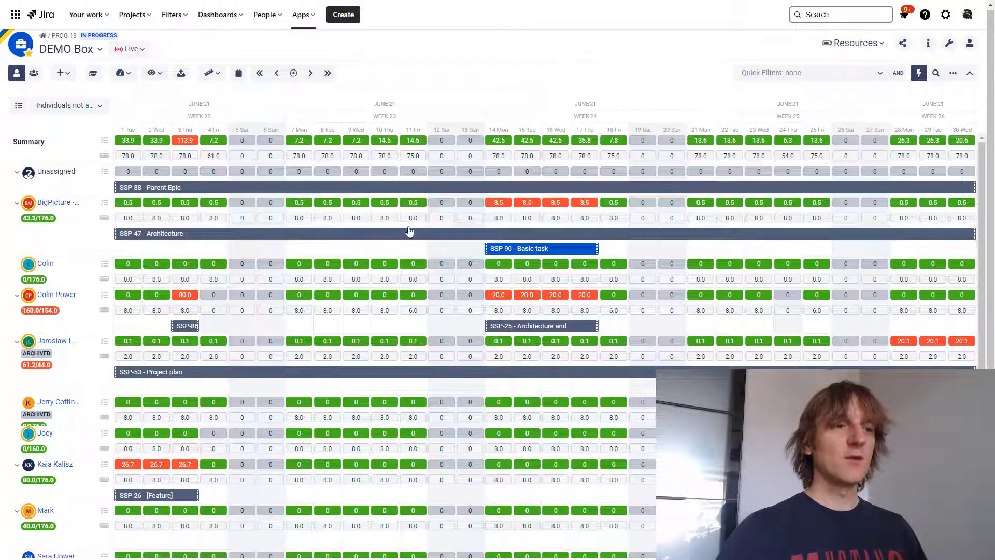
pyautogui.click(385, 268)
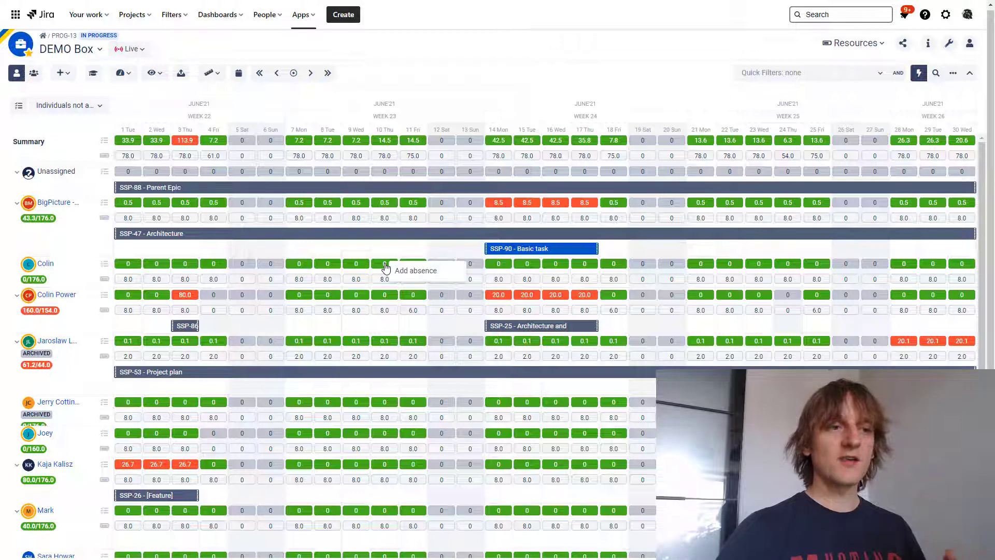
pyautogui.click(413, 271)
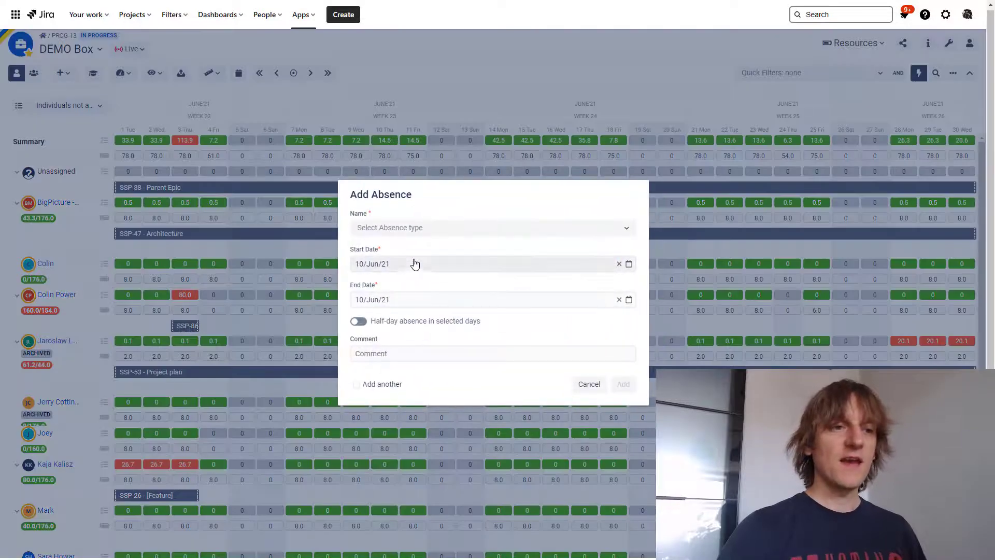
pyautogui.click(409, 229)
pyautogui.click(408, 263)
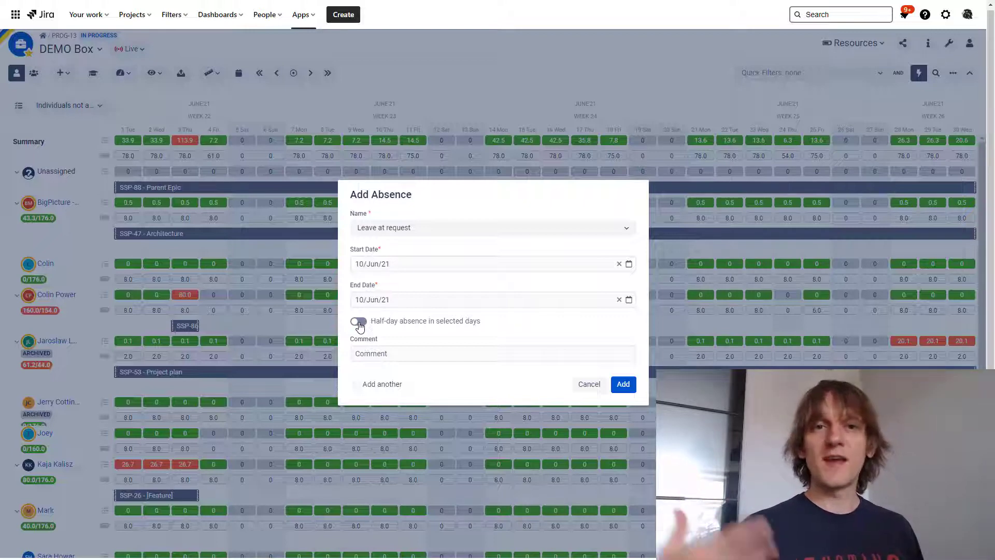
pyautogui.click(623, 384)
# Step: Open the Board module and change its context to DEMO Box's PI6 increment
pyautogui.click(855, 49)
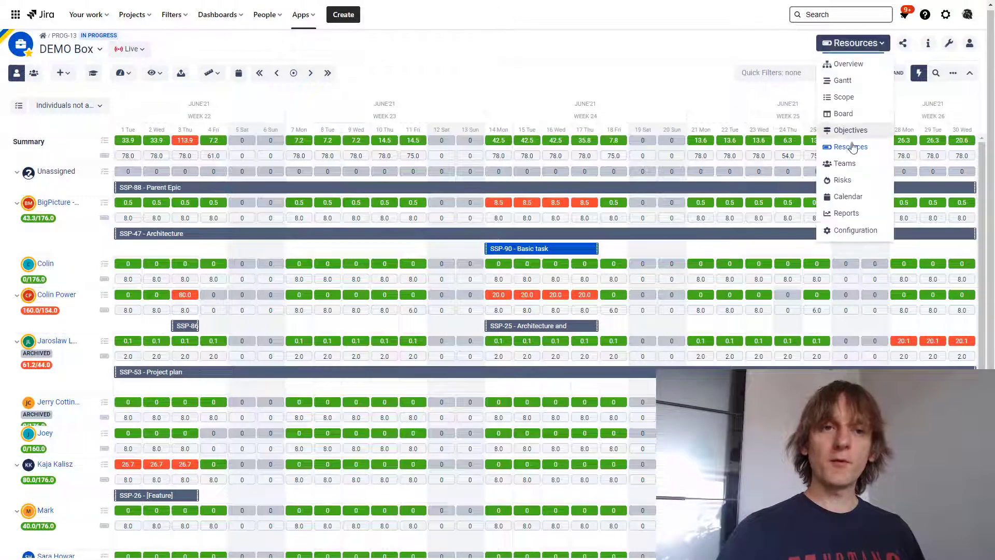
pyautogui.click(842, 116)
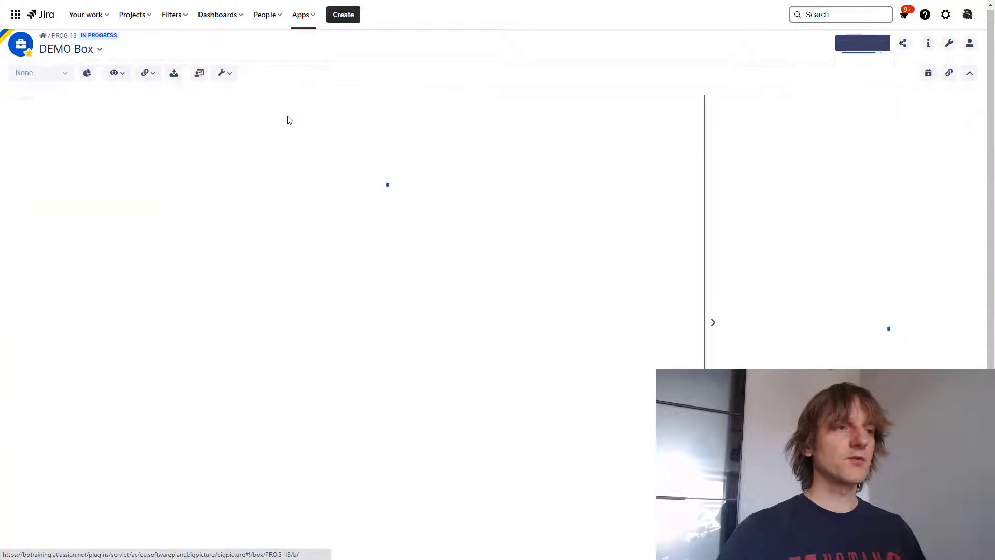
pyautogui.click(78, 53)
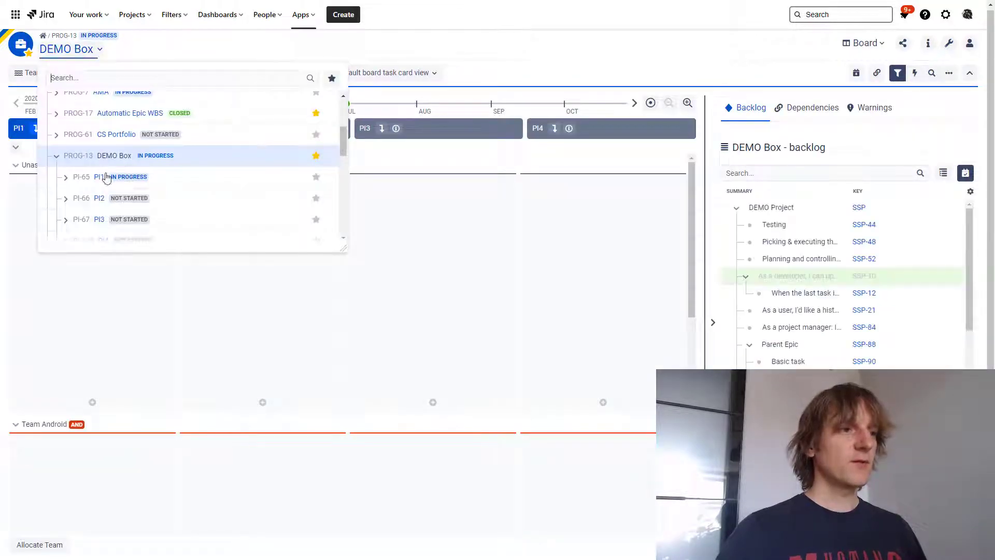
pyautogui.scroll(-3, 105, 191)
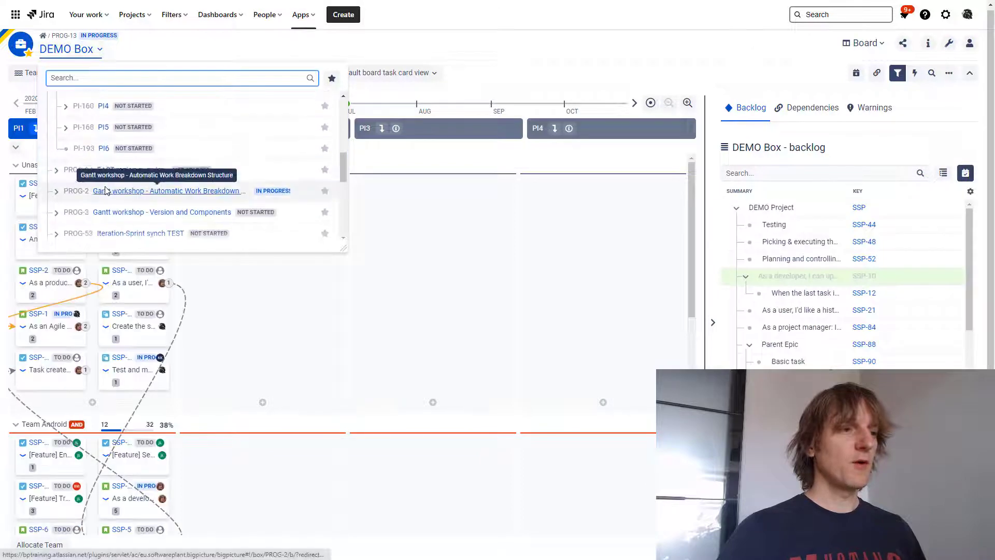
pyautogui.click(104, 152)
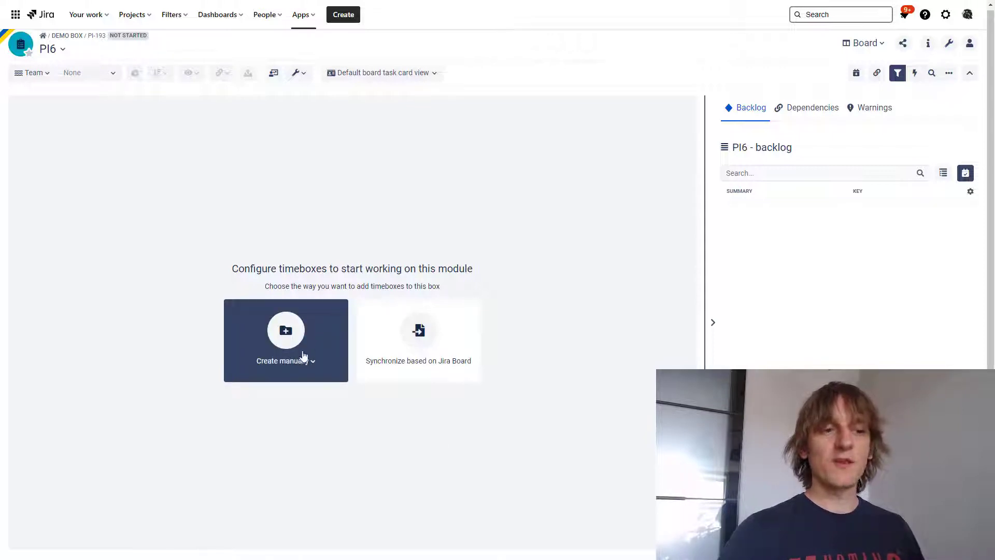
pyautogui.click(430, 361)
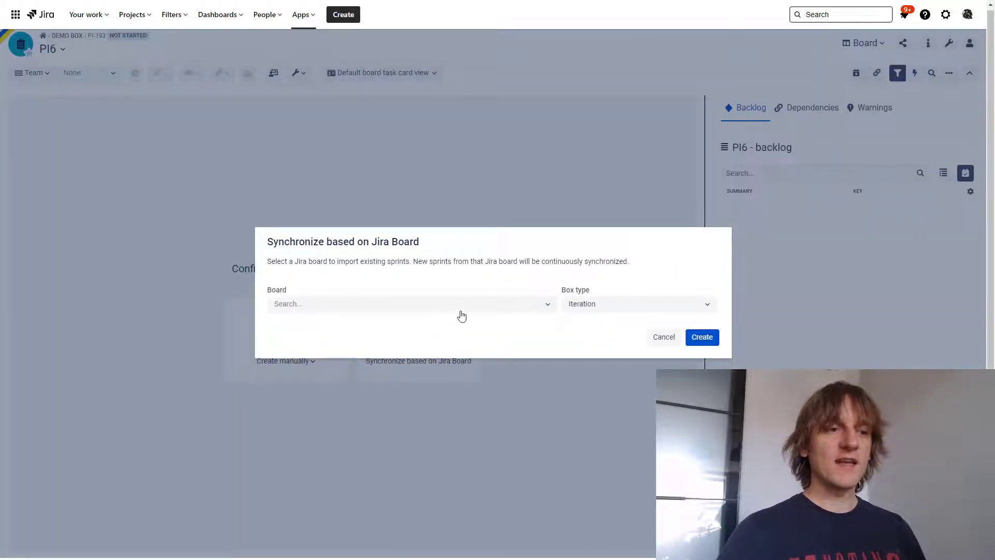
pyautogui.click(465, 309)
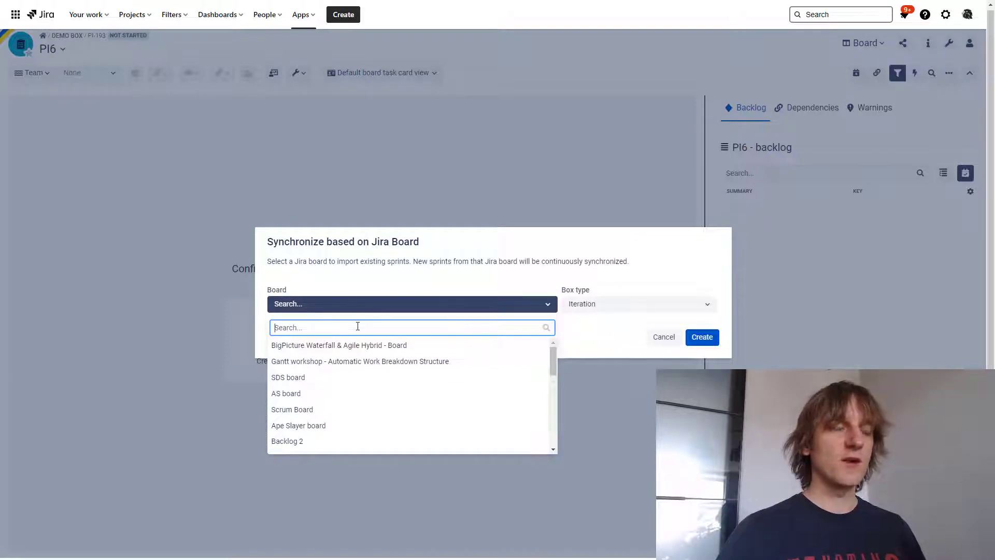
pyautogui.click(340, 346)
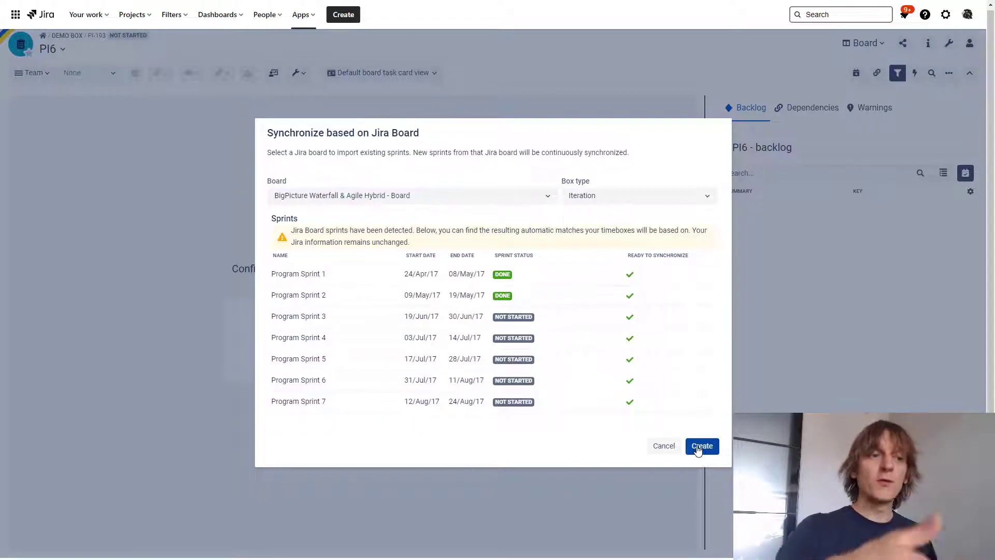
pyautogui.click(414, 203)
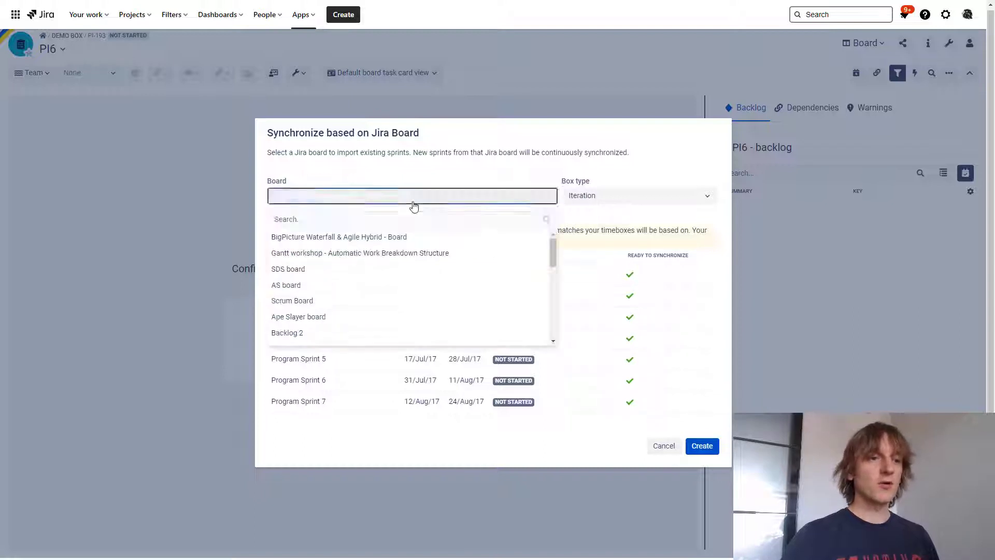
pyautogui.click(348, 280)
pyautogui.click(394, 252)
pyautogui.click(389, 355)
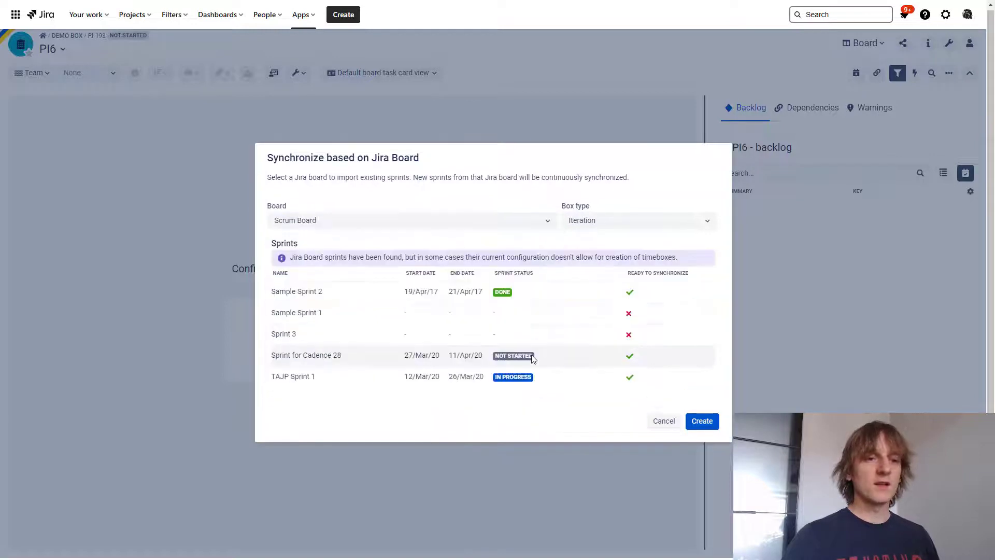
pyautogui.moveTo(631, 317)
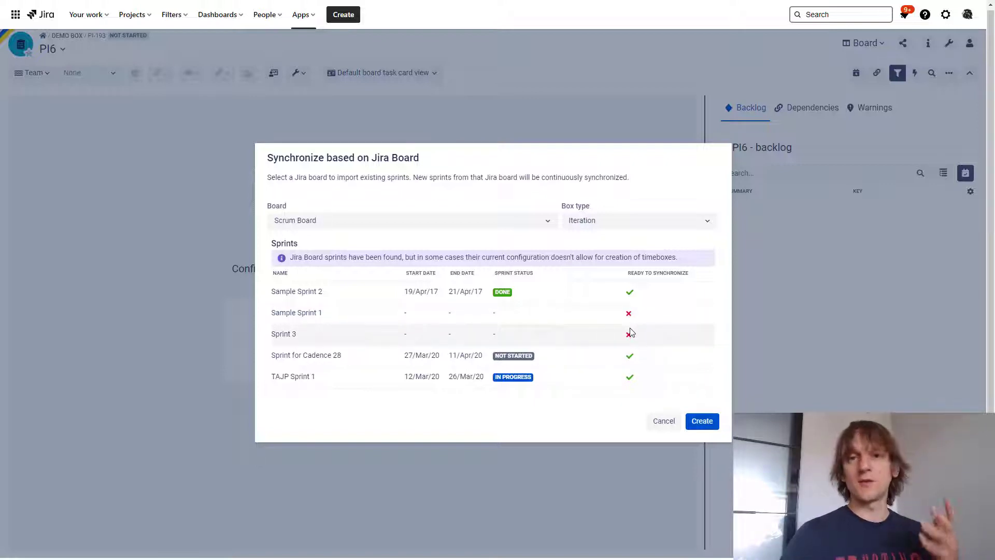
pyautogui.click(664, 421)
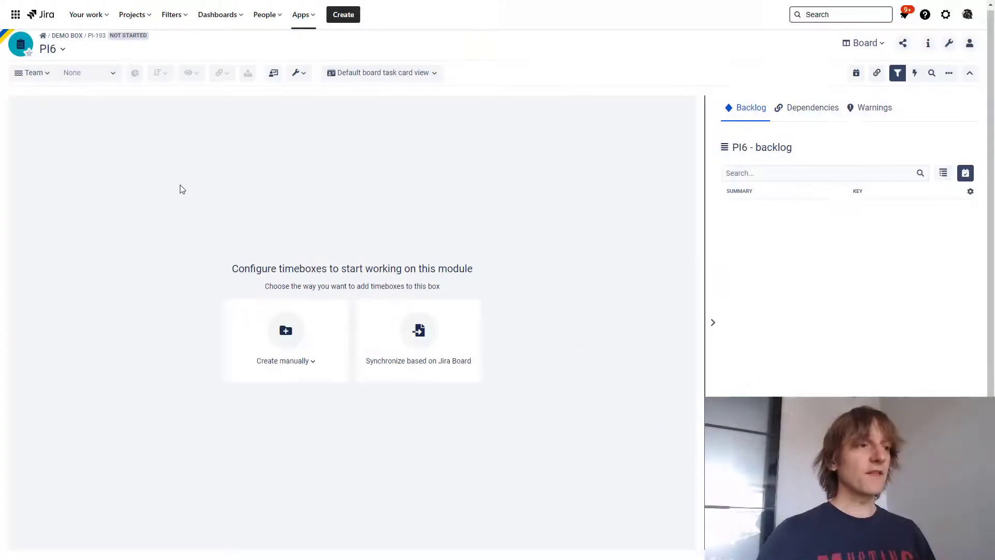
# Step: Switch the board to DEMO Box and preview creating an issue between SSP-21 and SSP-84, then cancel
pyautogui.click(63, 52)
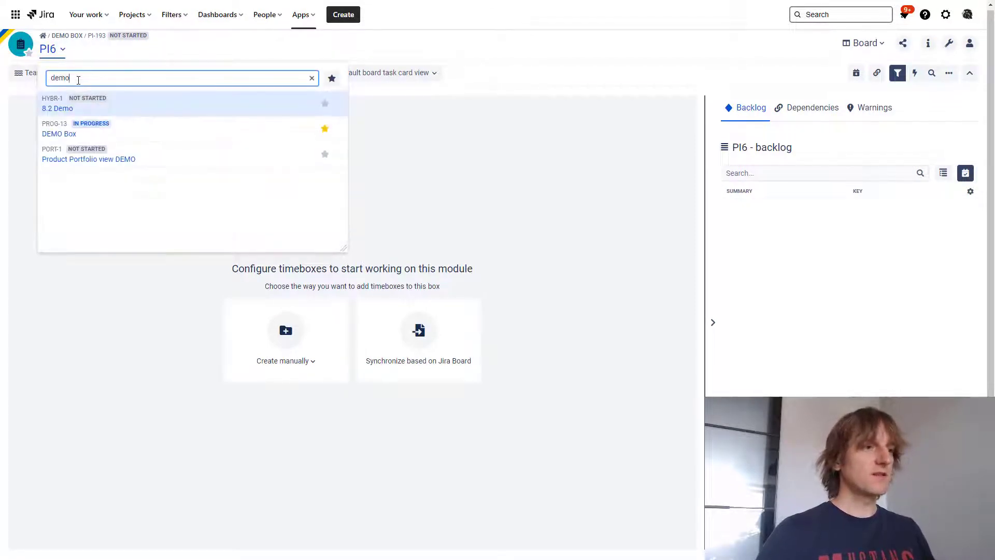
pyautogui.click(60, 134)
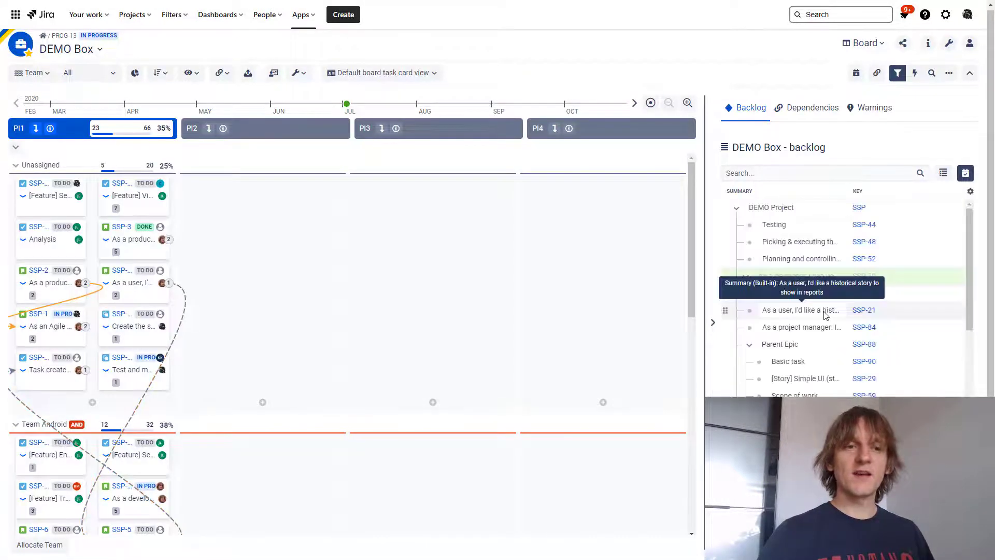
pyautogui.moveTo(741, 322)
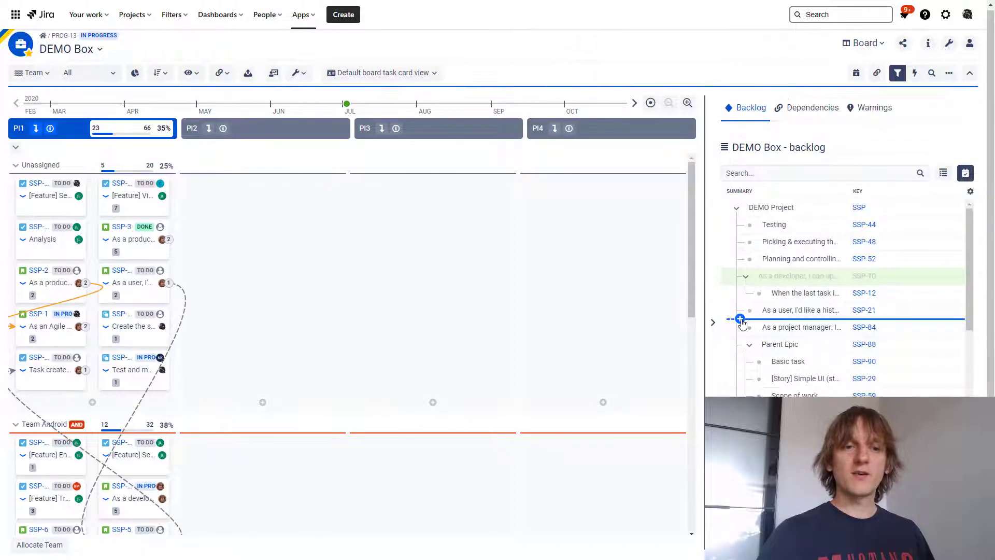
pyautogui.click(740, 319)
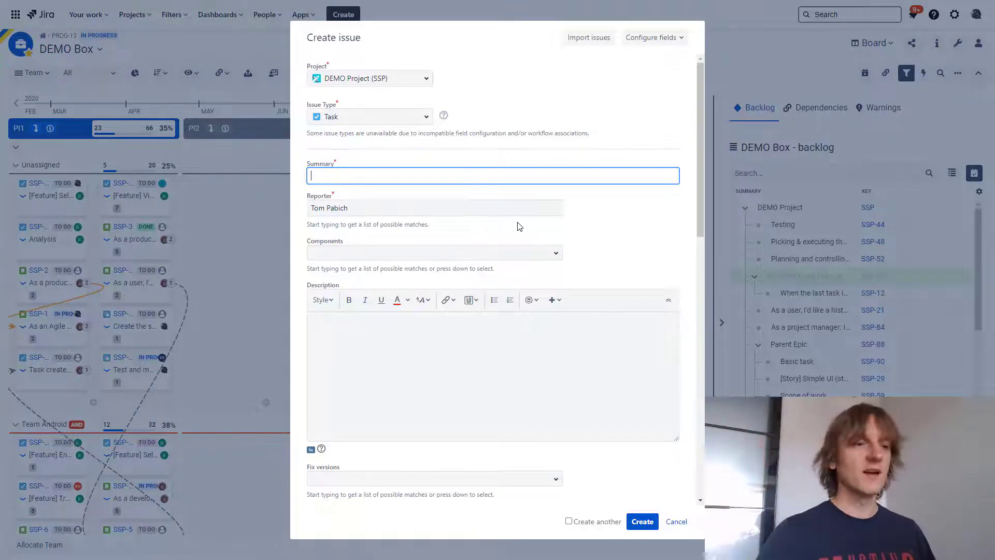
pyautogui.click(675, 522)
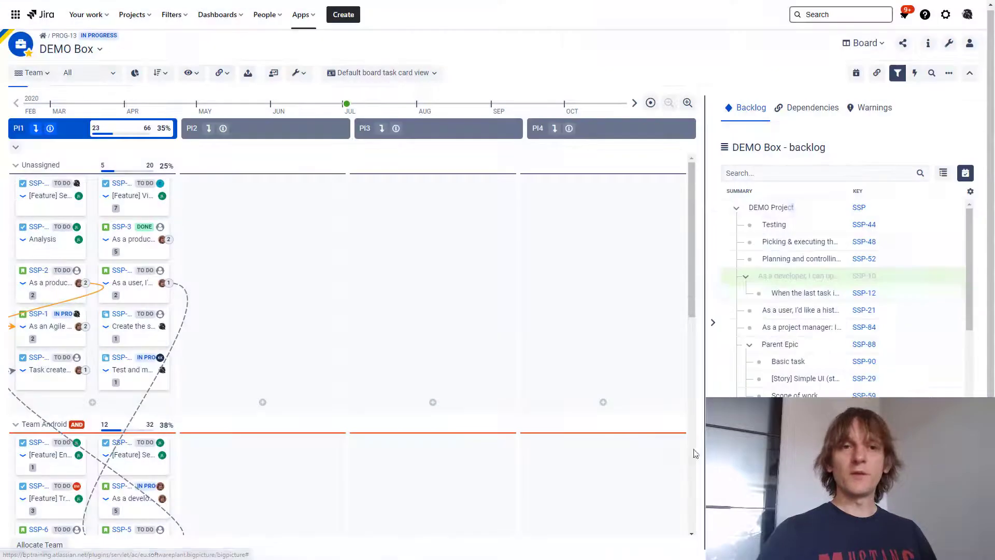
# Step: Switch to the Scope view and search the tasks for 'test'
pyautogui.click(865, 43)
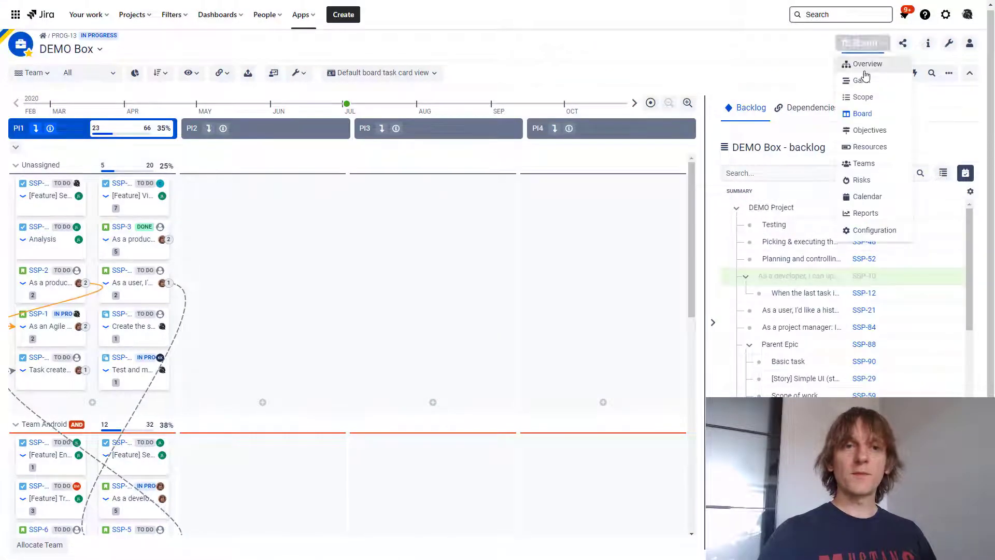
pyautogui.click(872, 100)
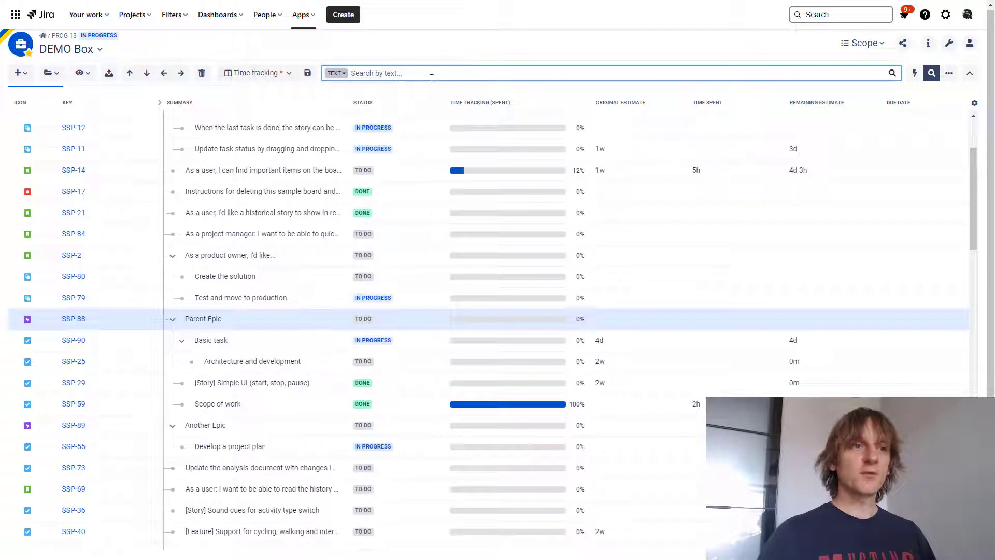
pyautogui.click(432, 78)
pyautogui.write('test')
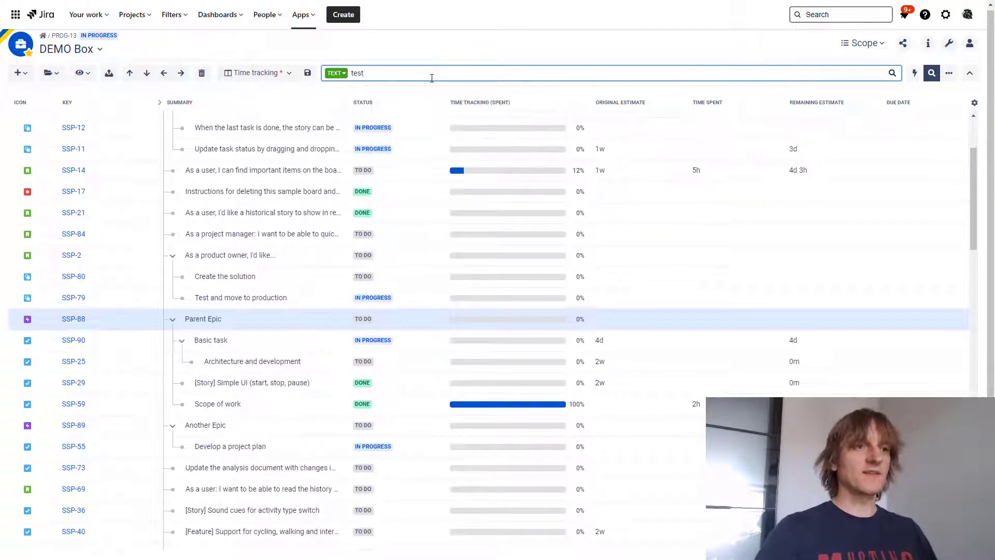
pyautogui.click(931, 73)
# Step: Toggle Hide parent tasks off and back on in the filter options
pyautogui.click(949, 73)
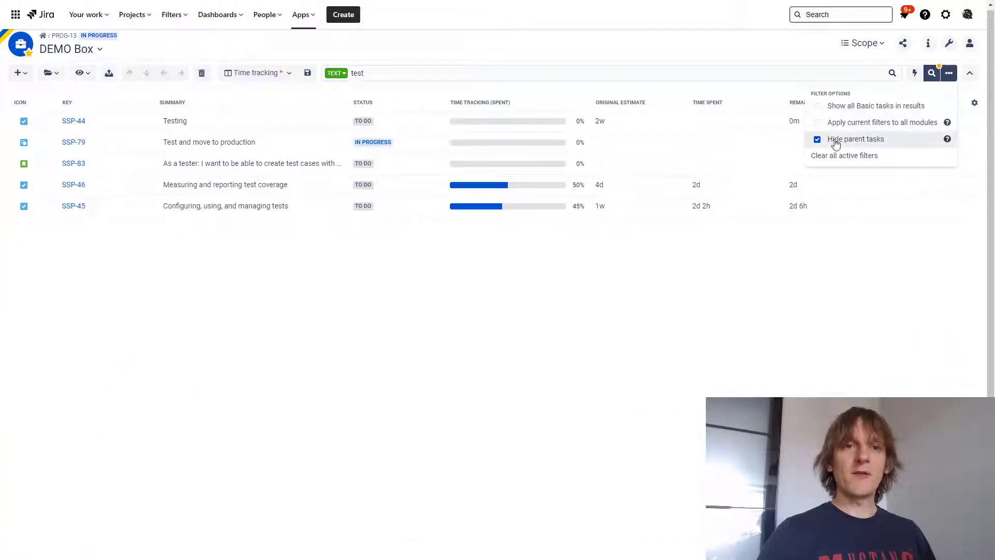
pyautogui.click(818, 140)
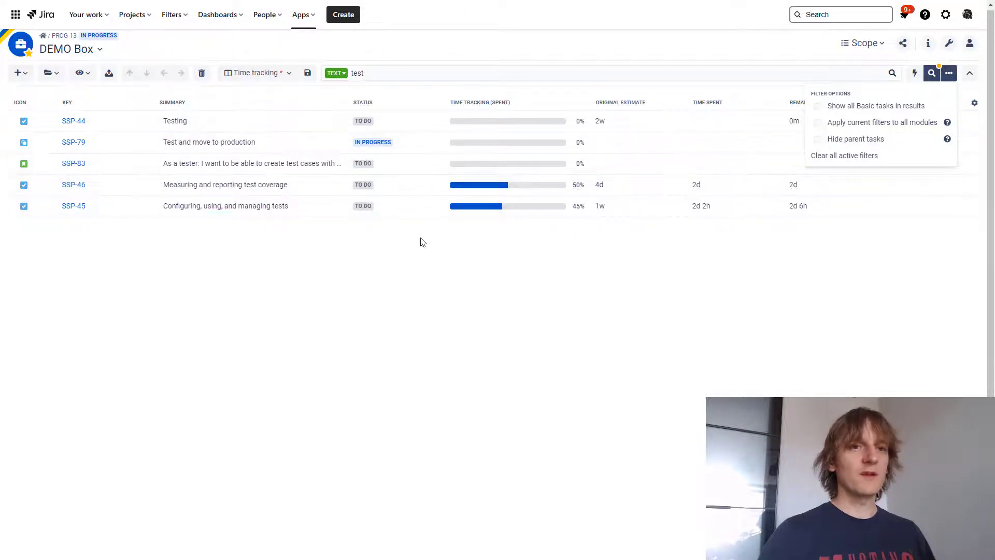
pyautogui.click(883, 145)
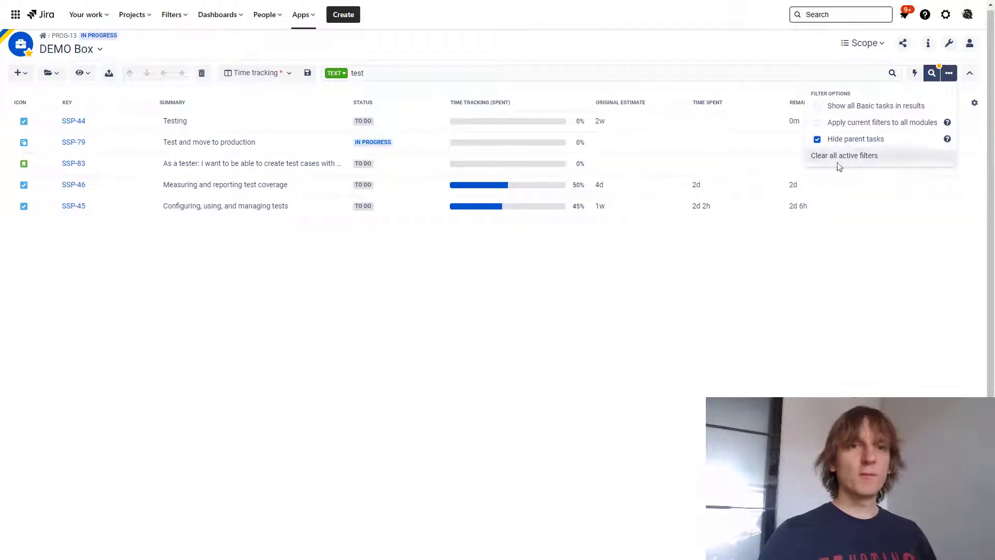
pyautogui.click(863, 43)
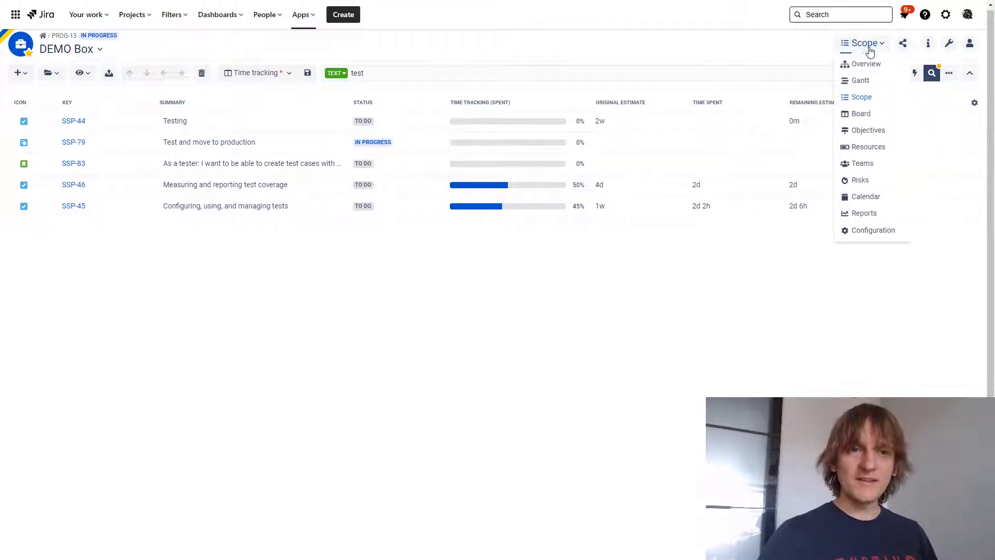
# Step: Open DEMO Box's Configuration at Tasks > Scope definition
pyautogui.click(863, 232)
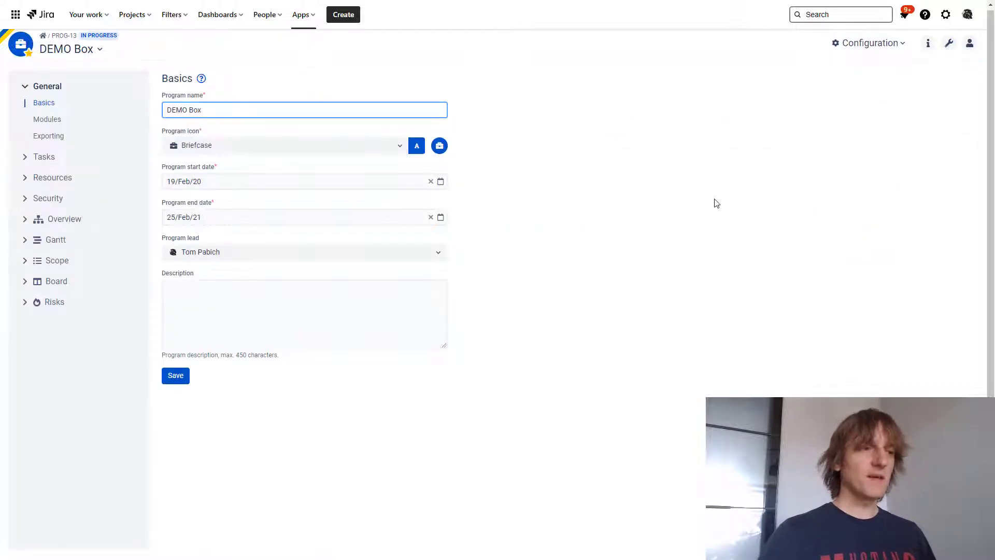
pyautogui.click(24, 157)
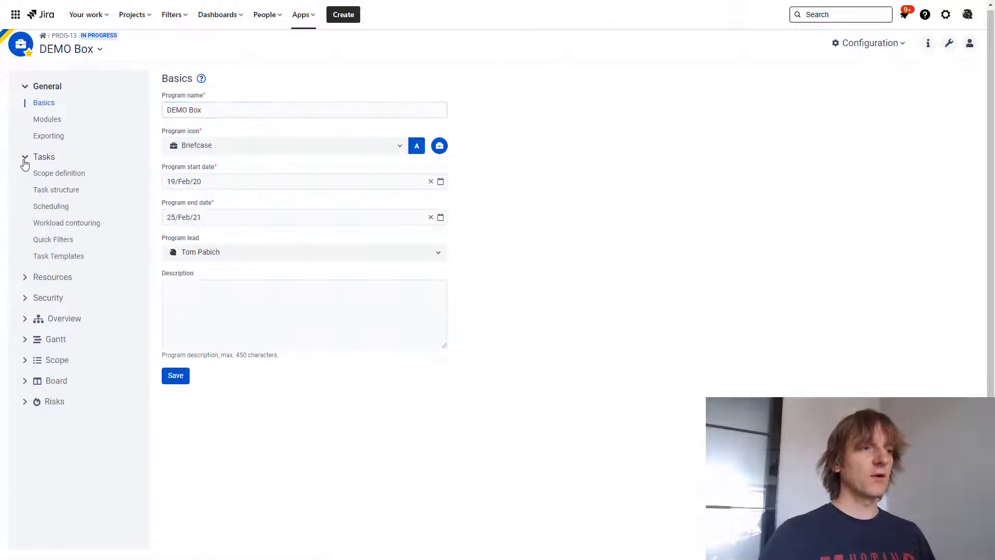
pyautogui.click(60, 177)
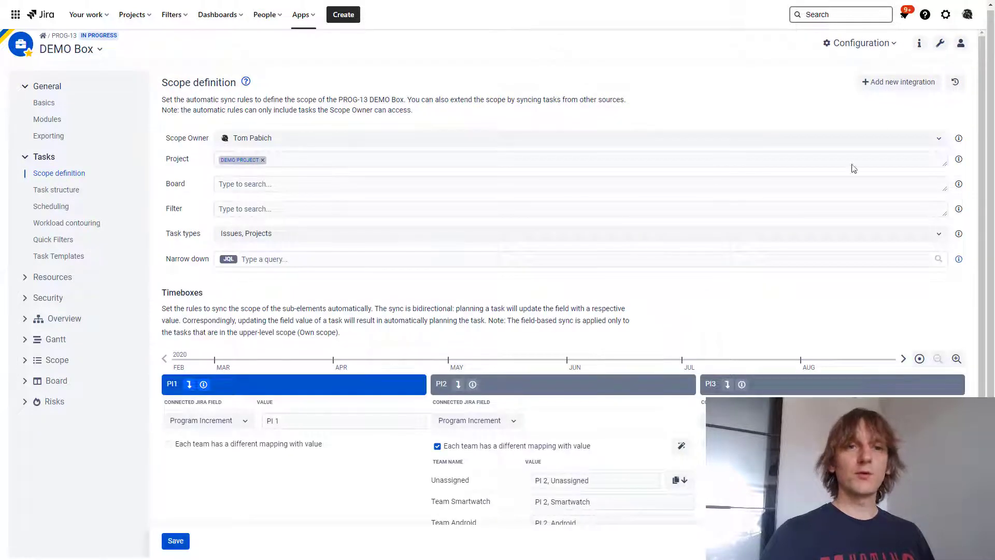
# Step: Start a new Jira Cloud integration with a new connection, then cancel the connection form
pyautogui.click(904, 84)
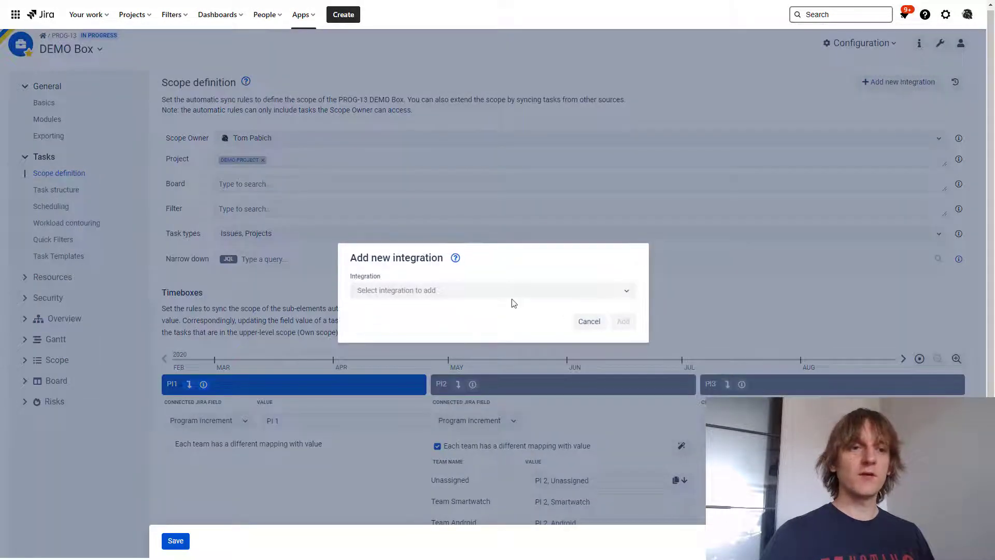
pyautogui.click(492, 292)
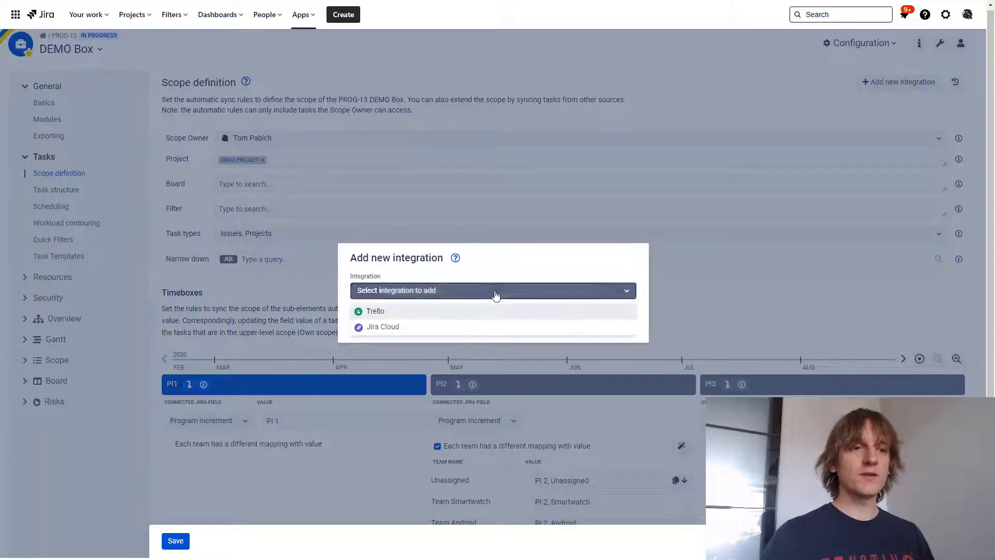
pyautogui.click(454, 332)
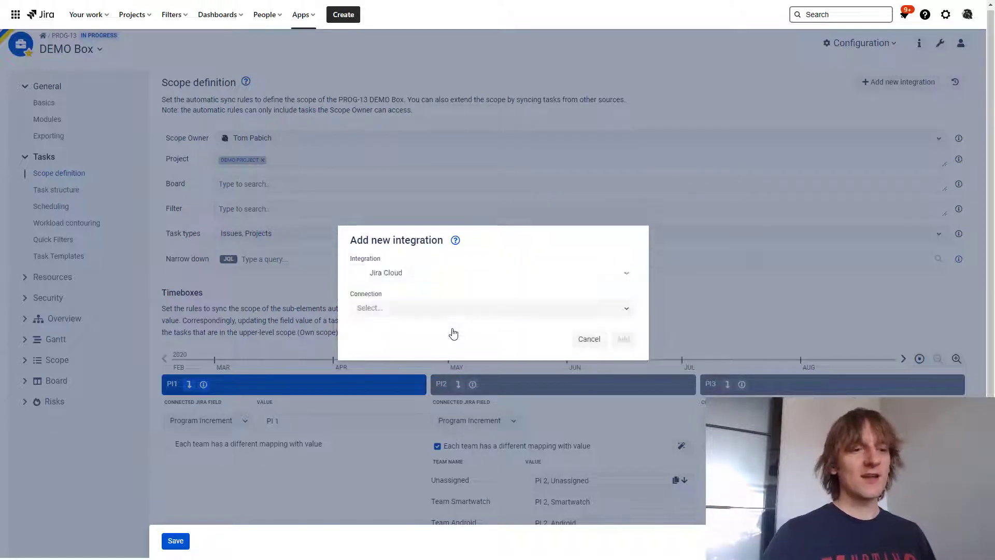
pyautogui.click(424, 310)
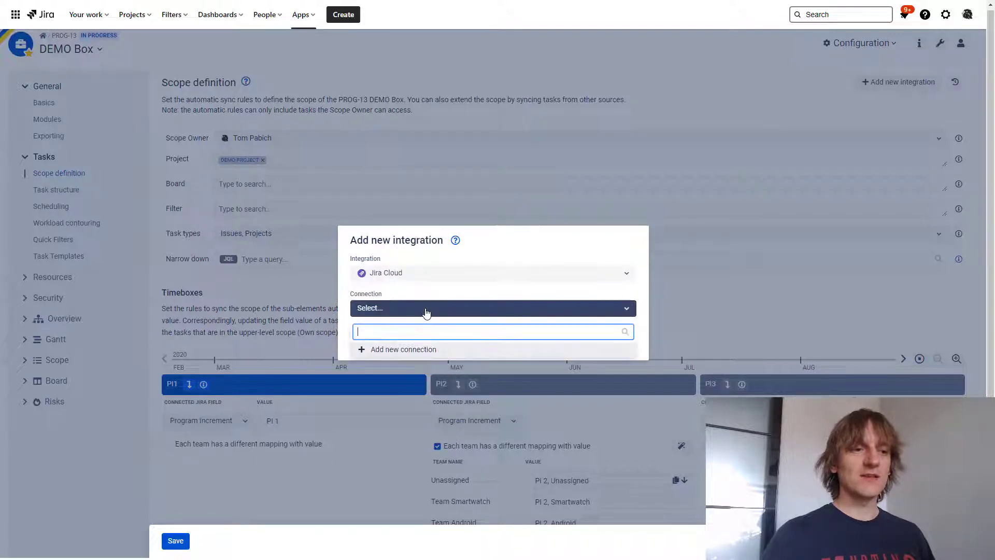
pyautogui.click(411, 351)
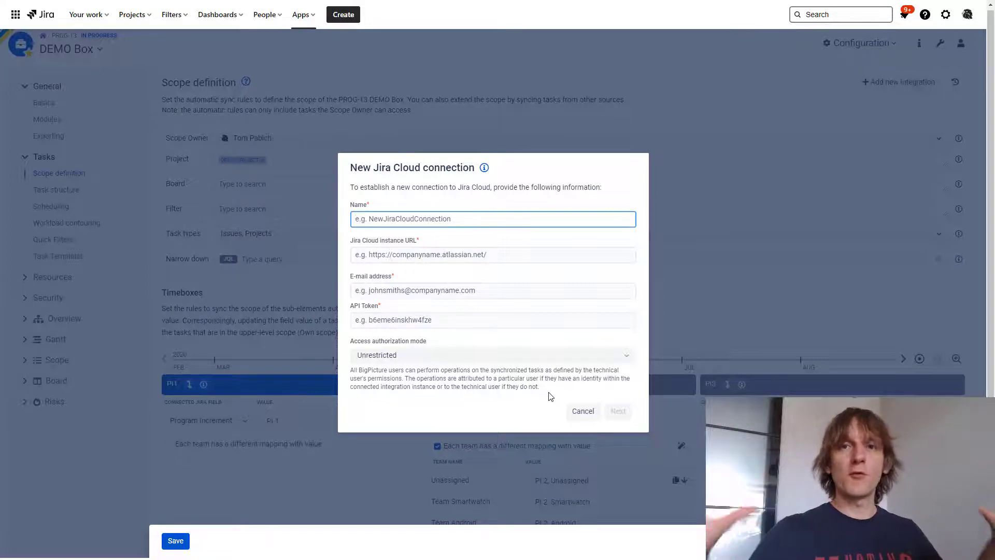
pyautogui.click(580, 411)
# Step: Switch to the Reports dashboard and preview new report types without adding one
pyautogui.click(881, 41)
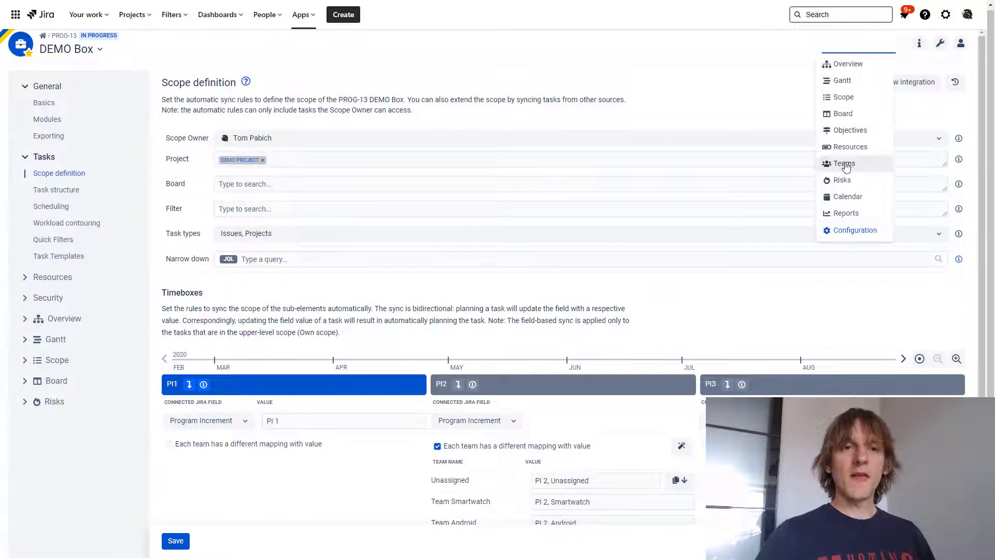
pyautogui.click(846, 213)
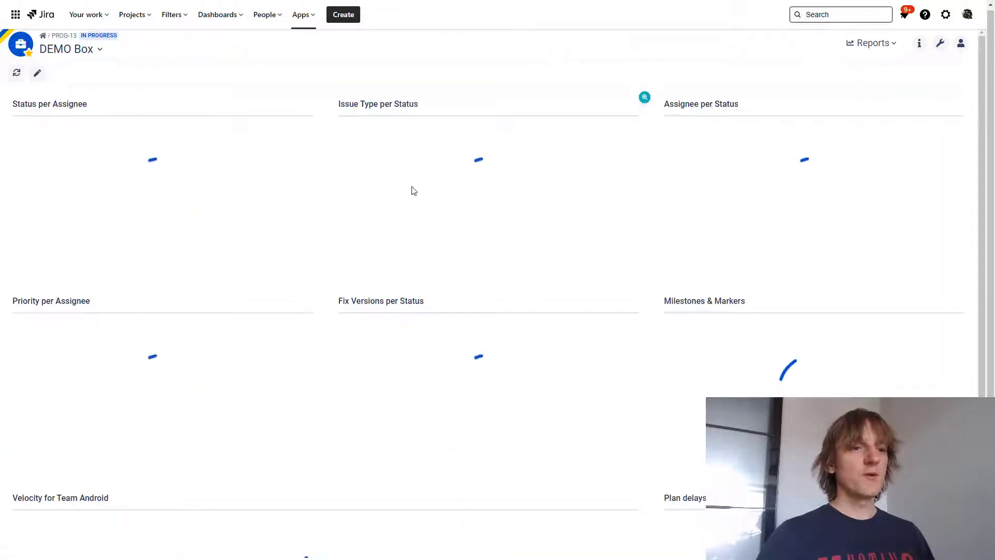
pyautogui.click(38, 76)
pyautogui.click(64, 73)
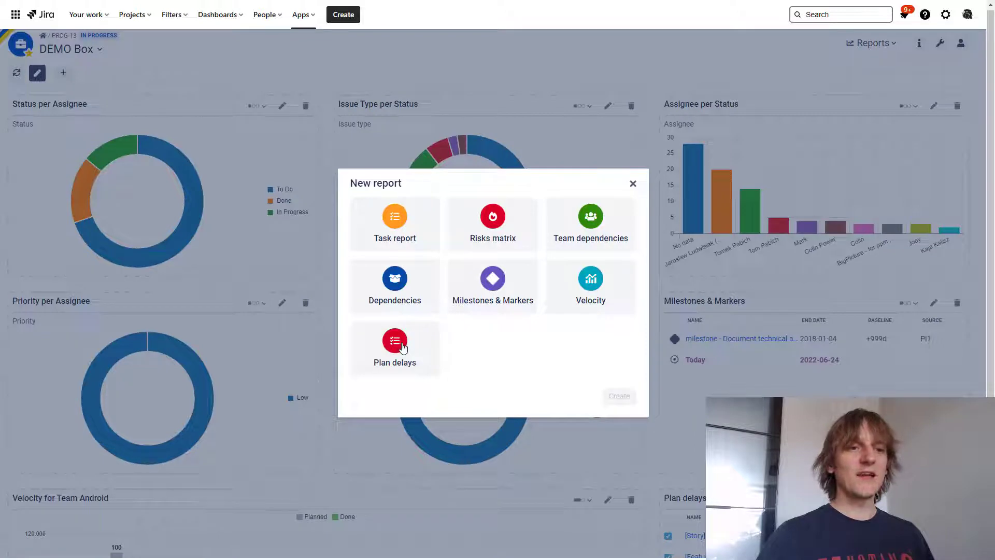
pyautogui.click(633, 184)
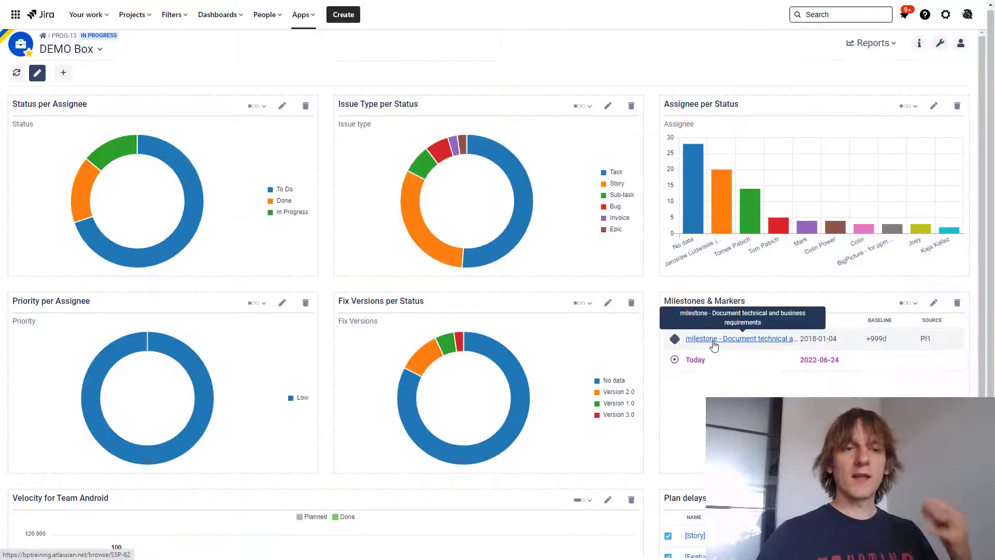
# Step: Scroll through the status, issue type, velocity, milestone and plan delay charts
pyautogui.scroll(-2, 715, 347)
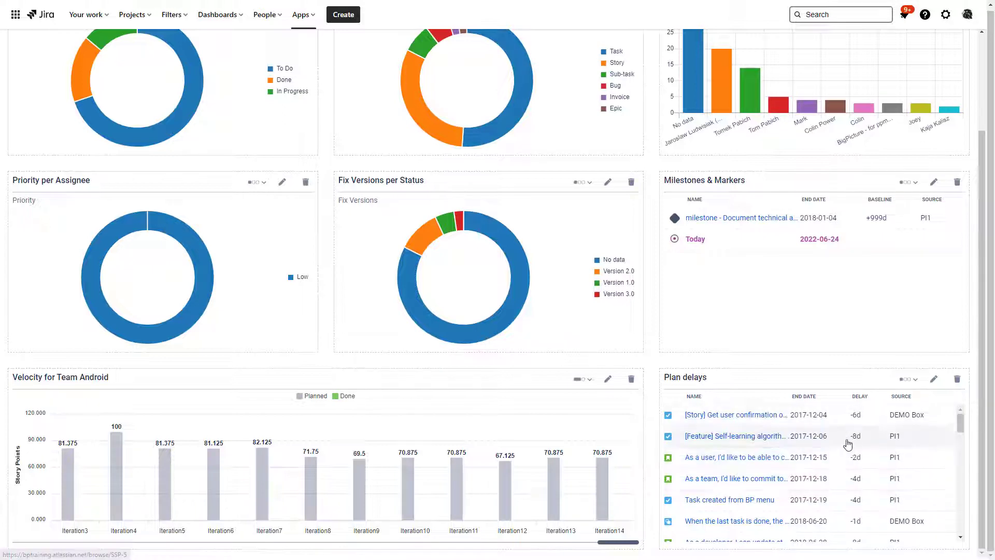
pyautogui.scroll(-3, 842, 478)
pyautogui.scroll(4, 843, 478)
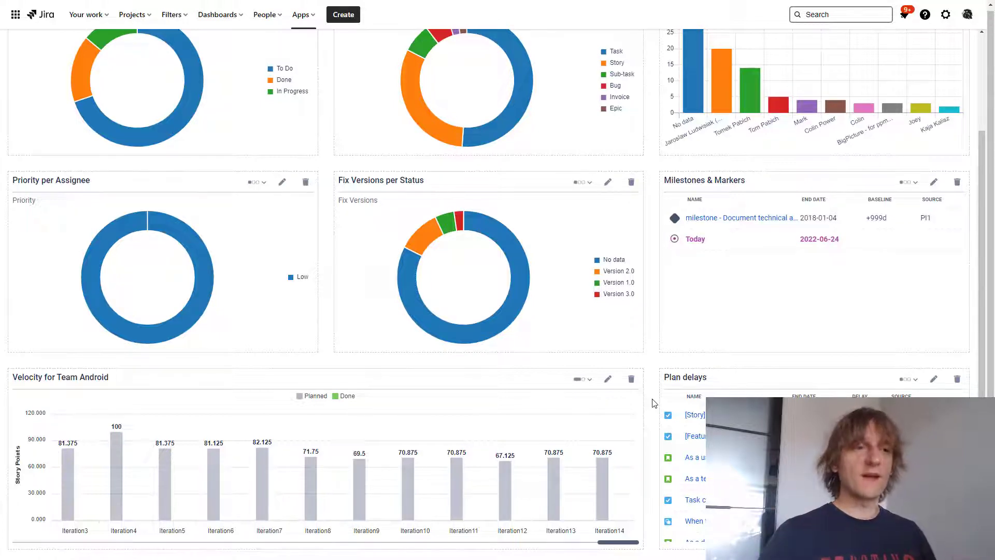
pyautogui.scroll(3, 769, 245)
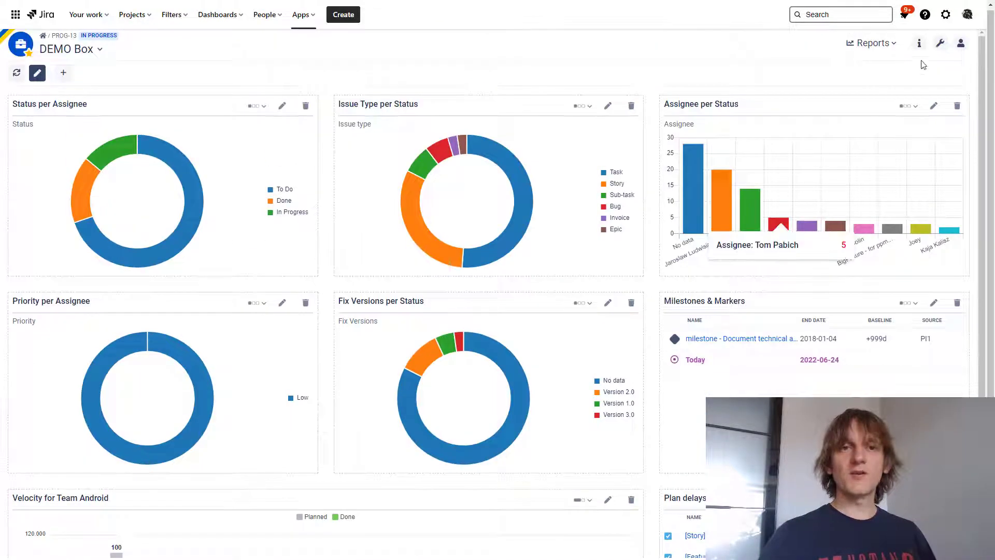
# Step: Show the wrench settings menu, then open the DEMO Box module list
pyautogui.click(941, 44)
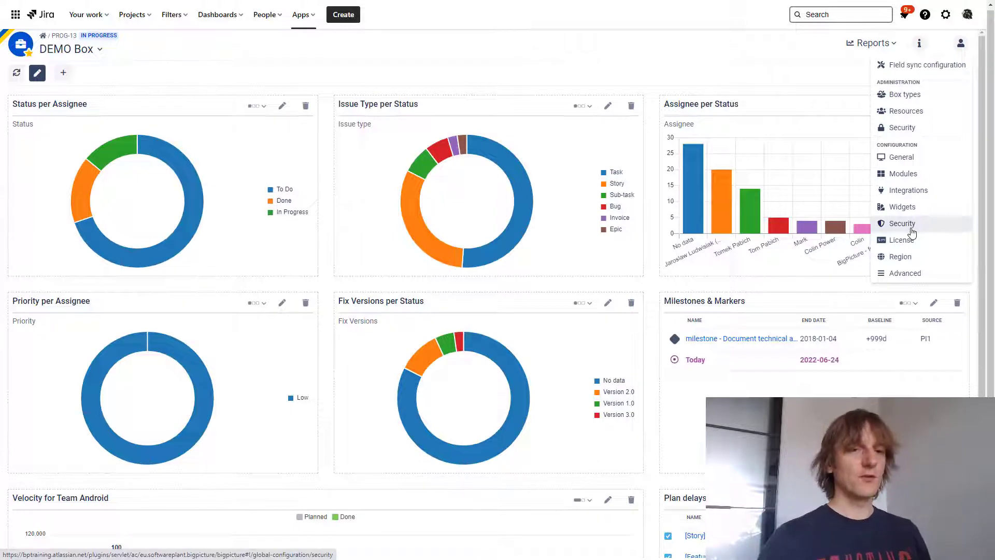
pyautogui.click(884, 47)
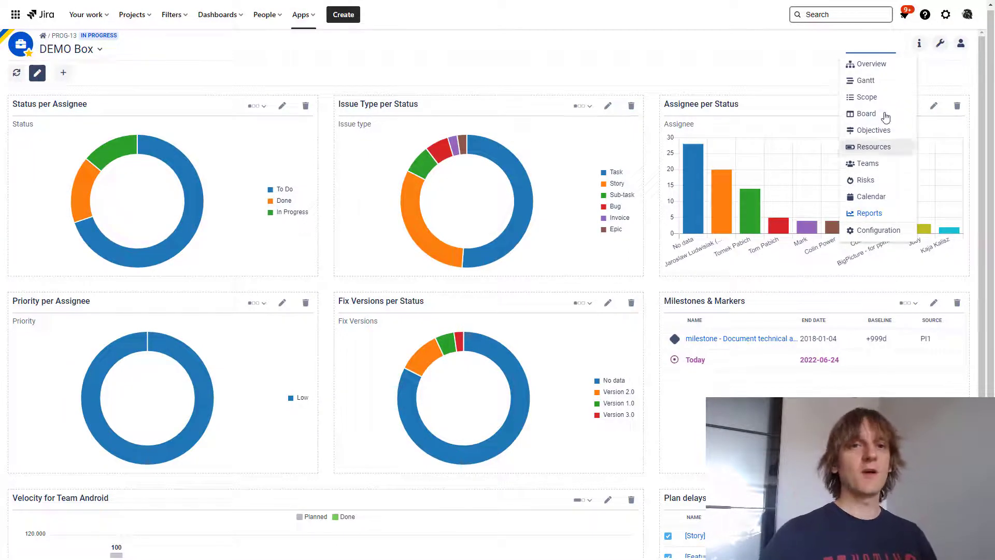
# Step: Switch to Gantt, hide the people panel, and search 'dura' among addable columns without adding one
pyautogui.click(868, 82)
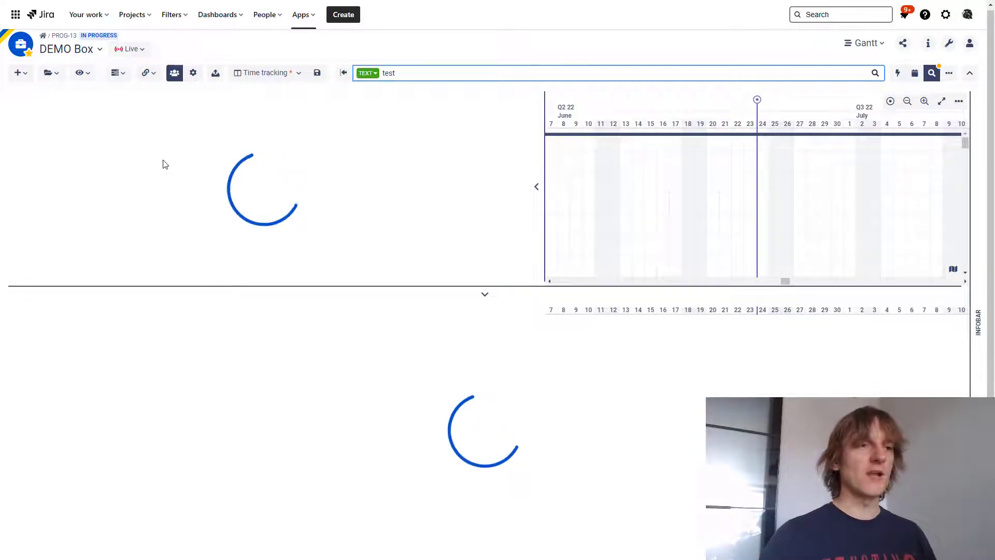
pyautogui.click(173, 75)
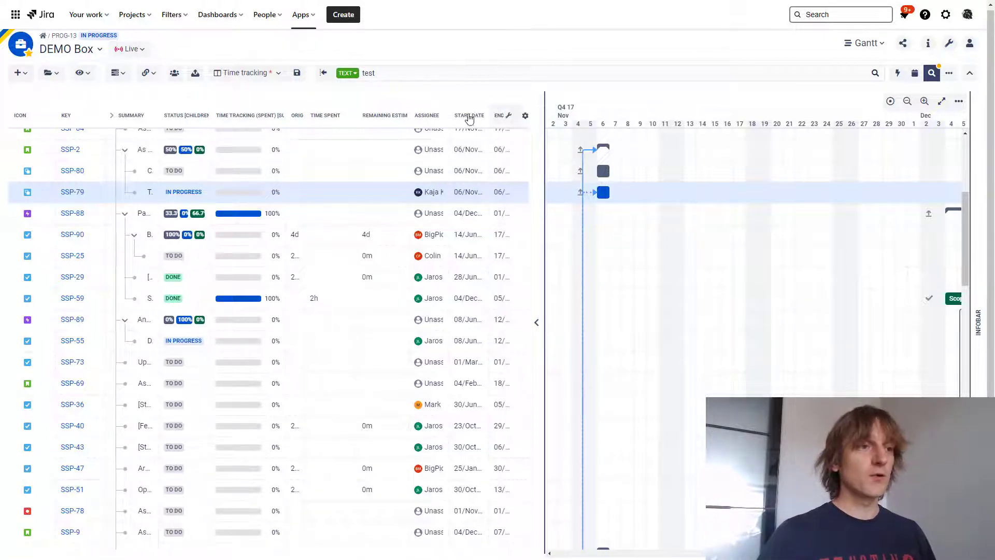
pyautogui.click(526, 115)
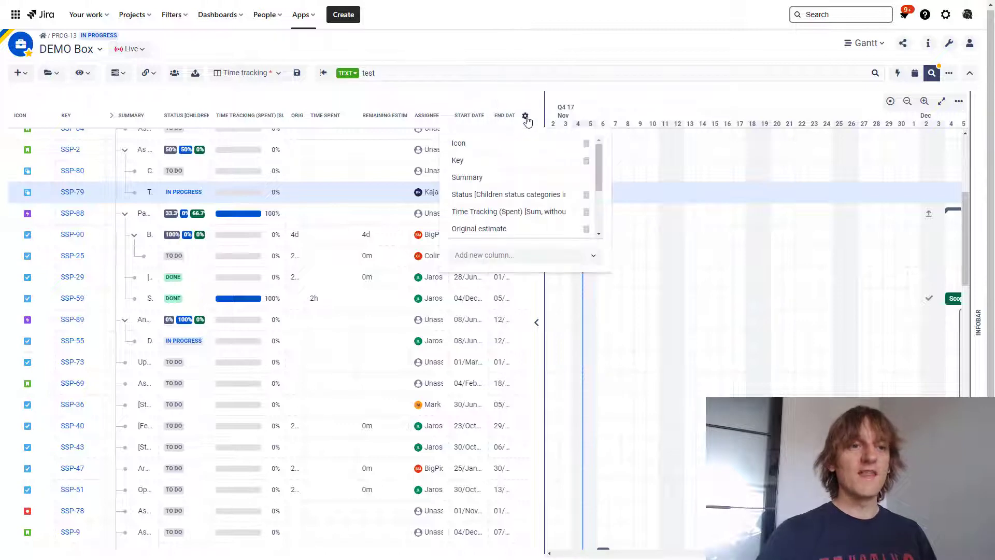
pyautogui.click(527, 257)
pyautogui.write('dura')
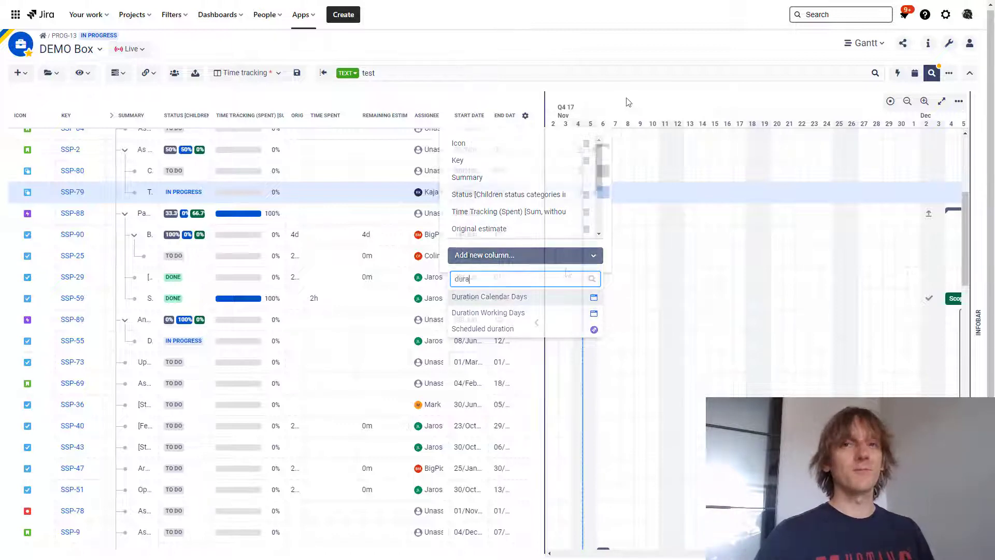
pyautogui.click(568, 272)
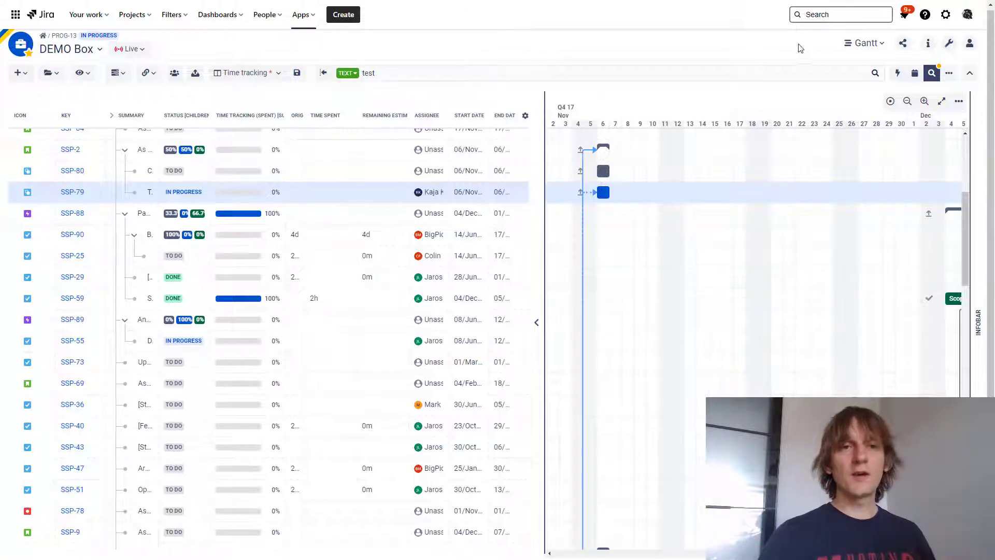
pyautogui.click(869, 48)
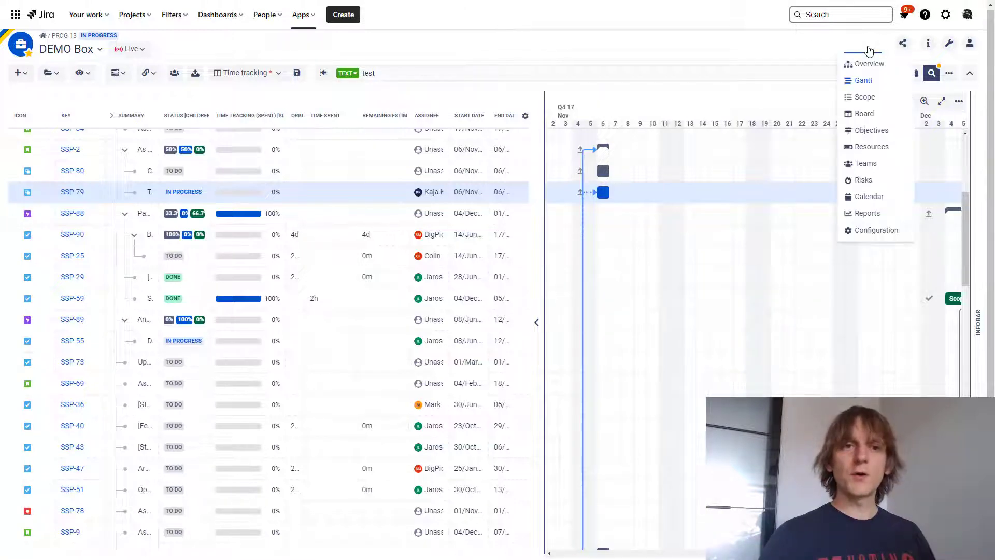
# Step: Switch to the Resources view and open the + menu to show Create task
pyautogui.click(873, 148)
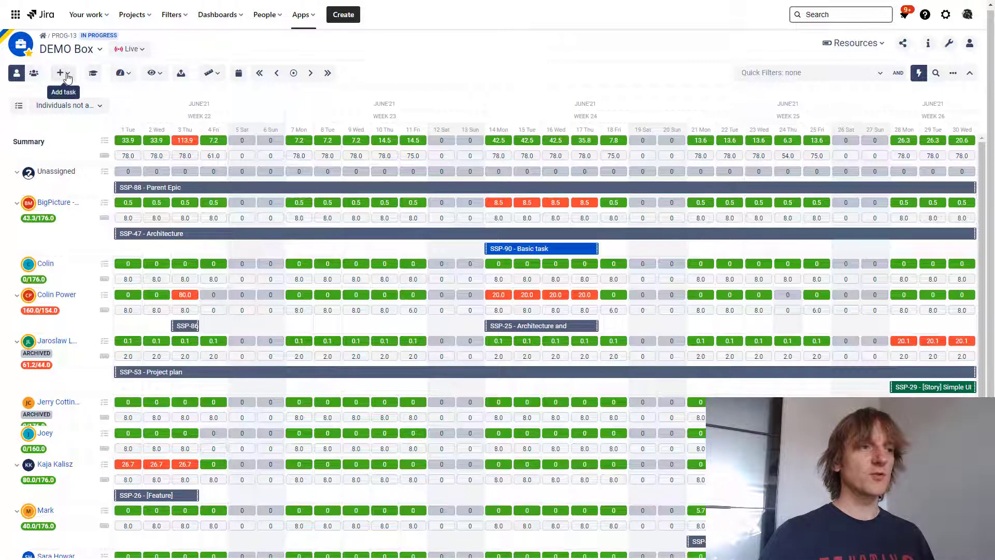
pyautogui.click(64, 75)
pyautogui.moveTo(78, 93)
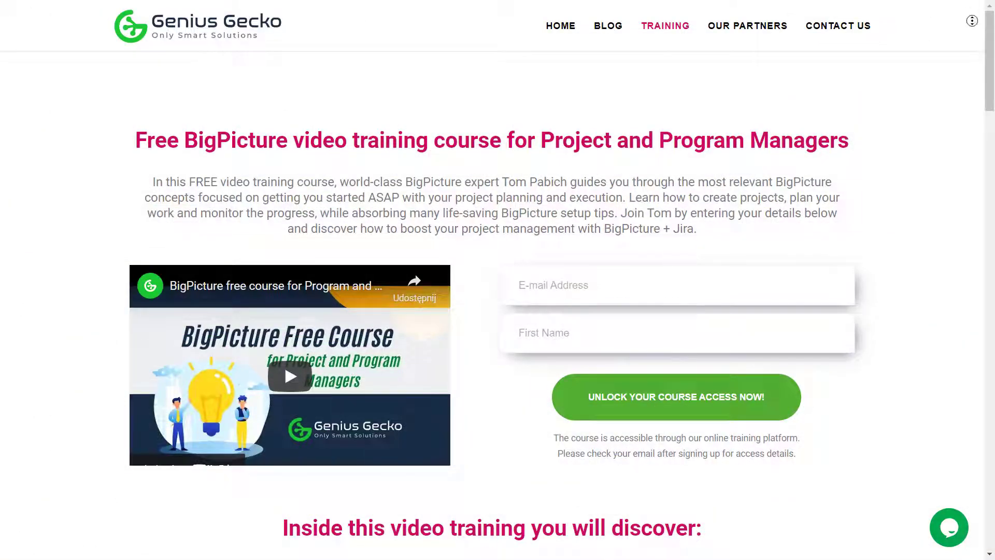
# Step: Scroll down the Genius Gecko course page past the sign-up form to the trainer bio
pyautogui.scroll(-1, 976, 36)
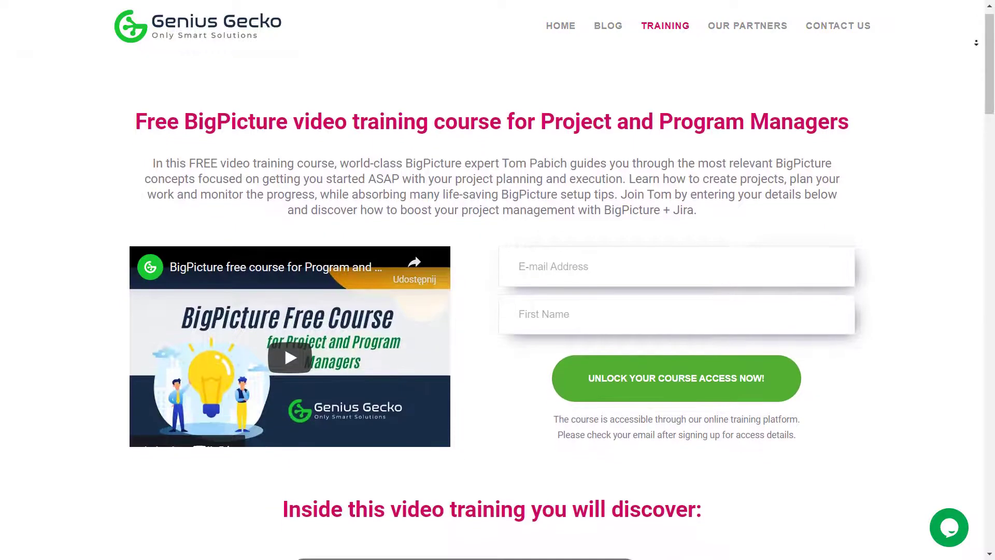
pyautogui.scroll(-1, 976, 43)
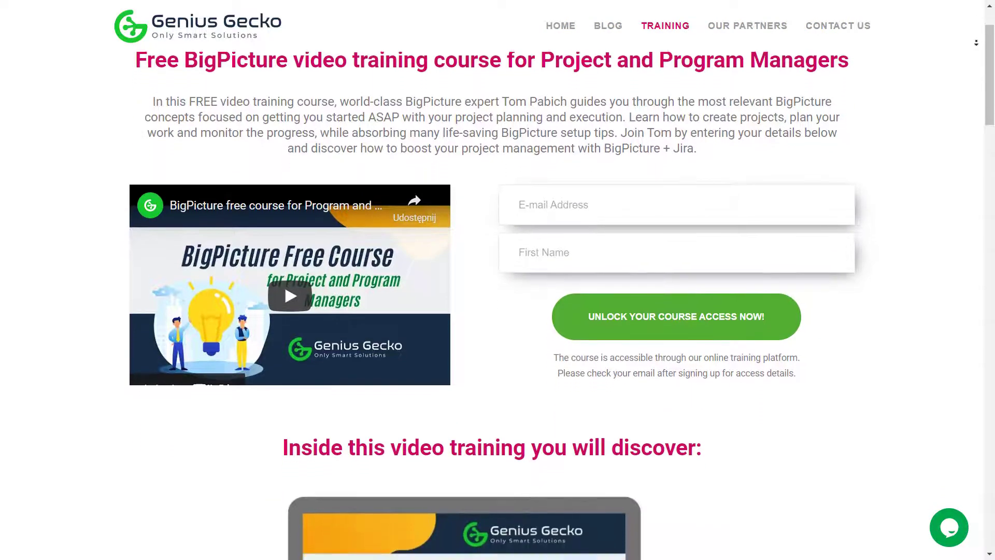
pyautogui.scroll(-1, 976, 43)
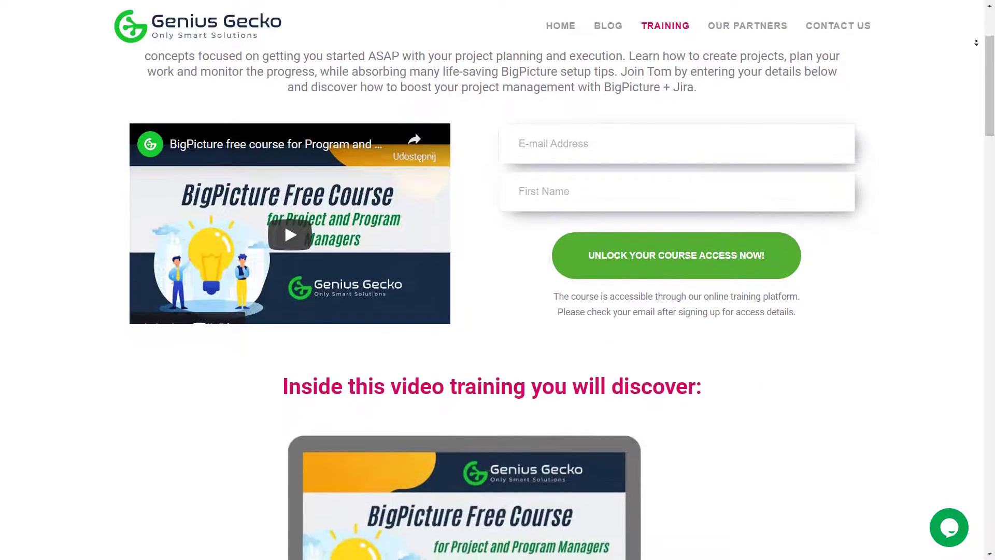
pyautogui.scroll(-1, 977, 43)
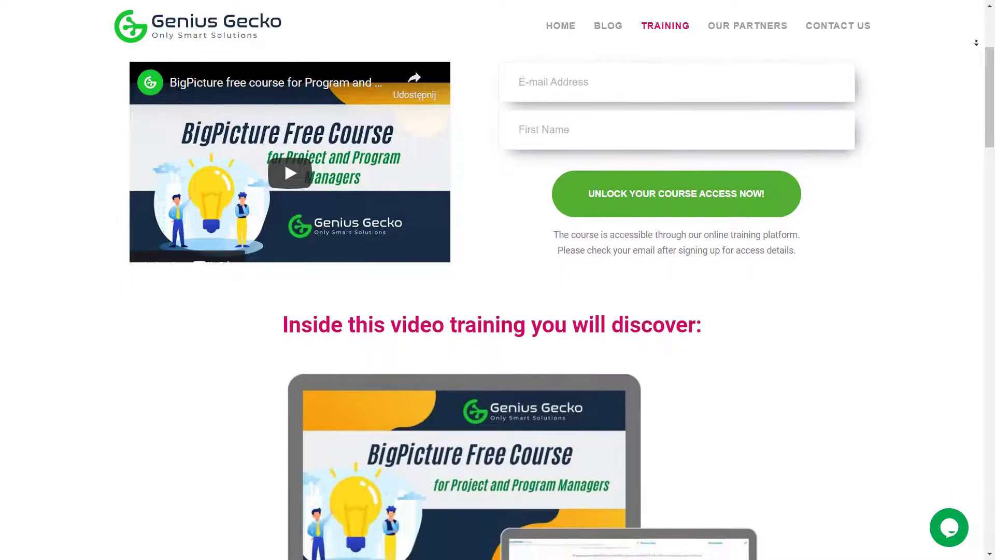
pyautogui.scroll(-1, 976, 43)
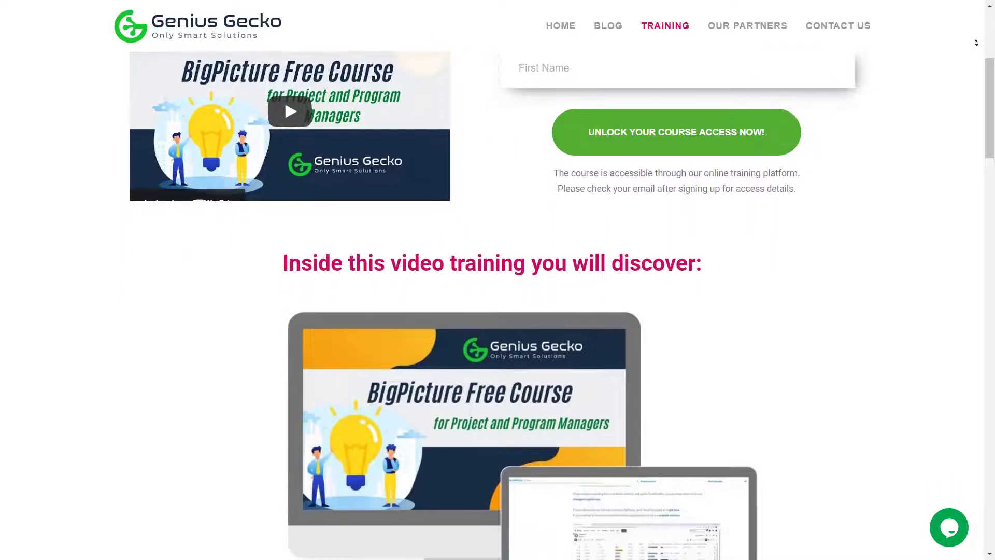
pyautogui.scroll(-1, 976, 43)
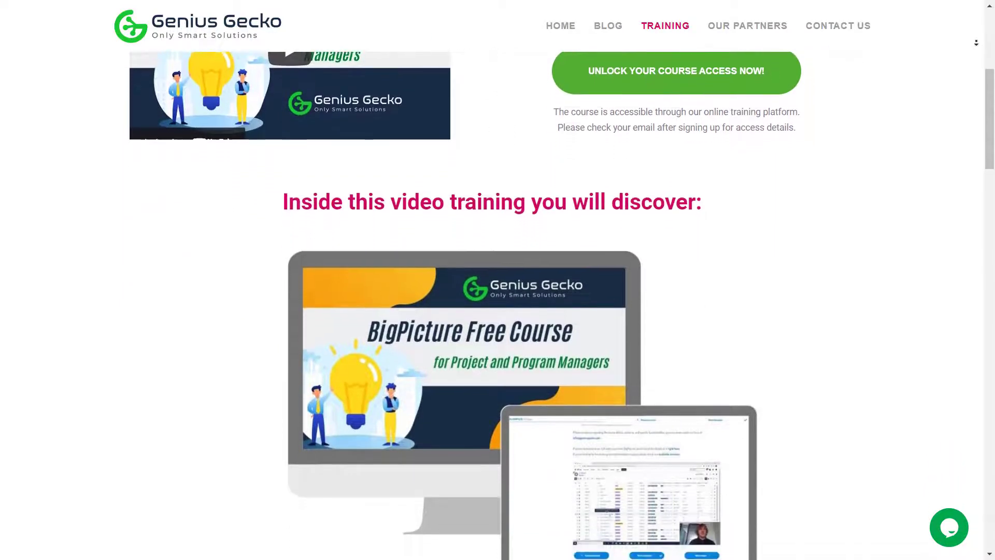
pyautogui.scroll(-1, 976, 43)
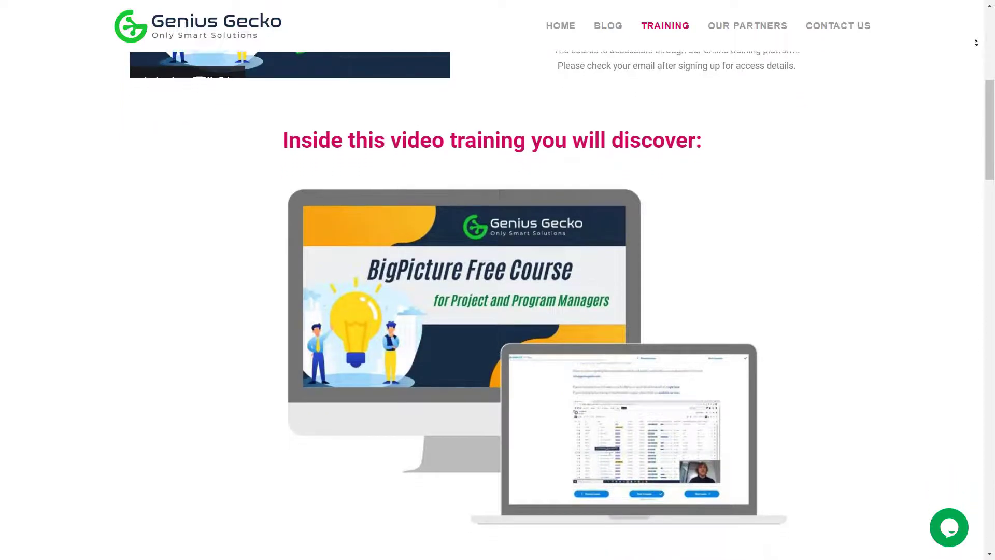
pyautogui.scroll(-1, 976, 43)
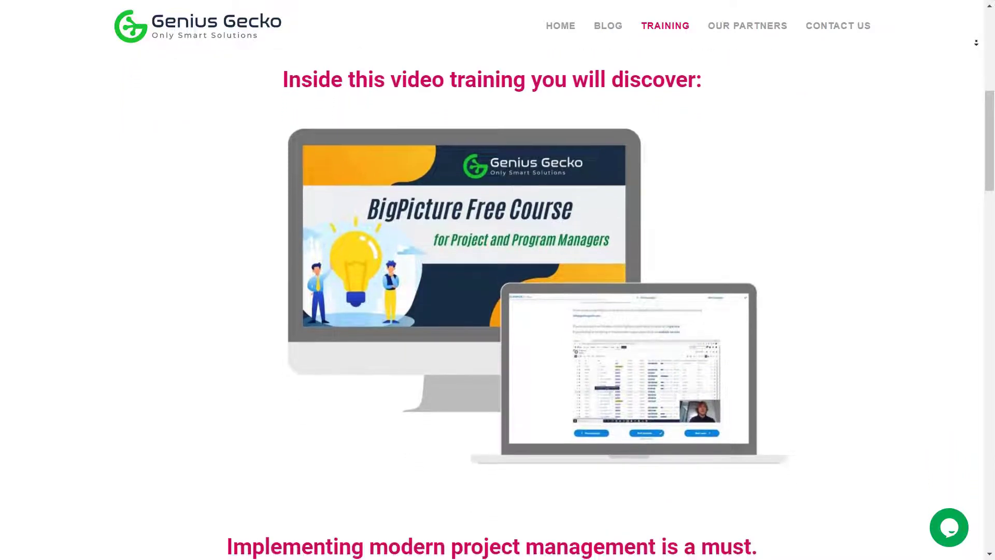
pyautogui.scroll(-1, 976, 43)
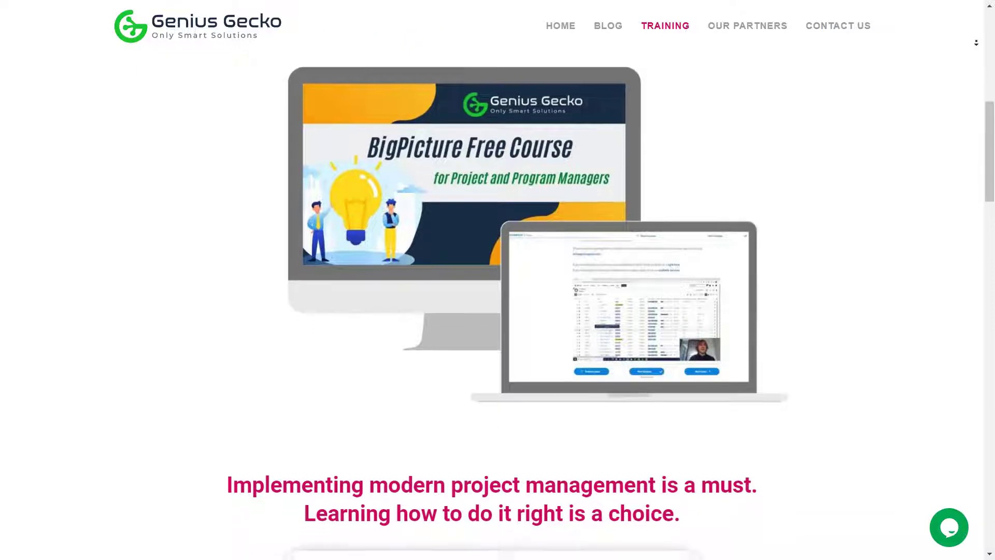
pyautogui.scroll(-1, 976, 43)
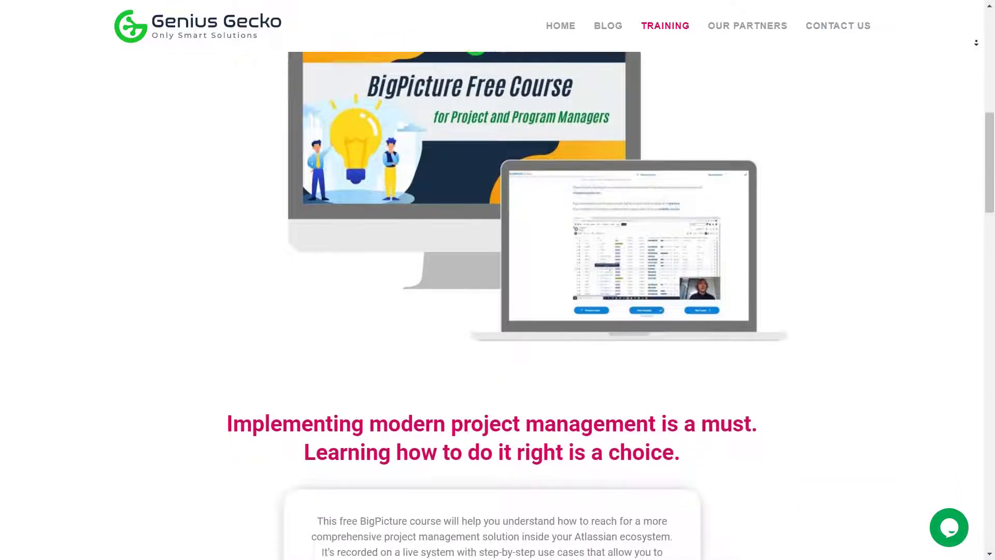
pyautogui.scroll(-1, 976, 43)
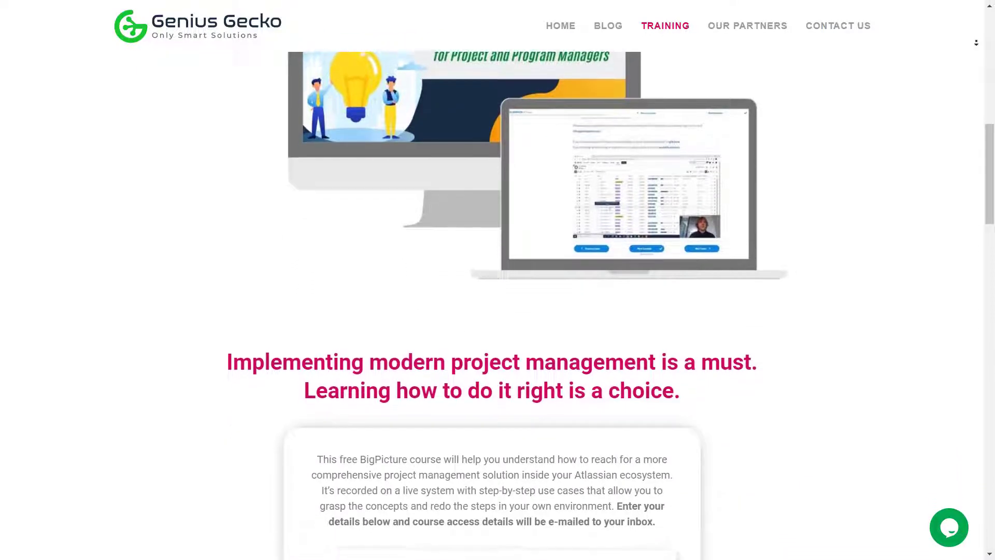
pyautogui.scroll(-1, 976, 43)
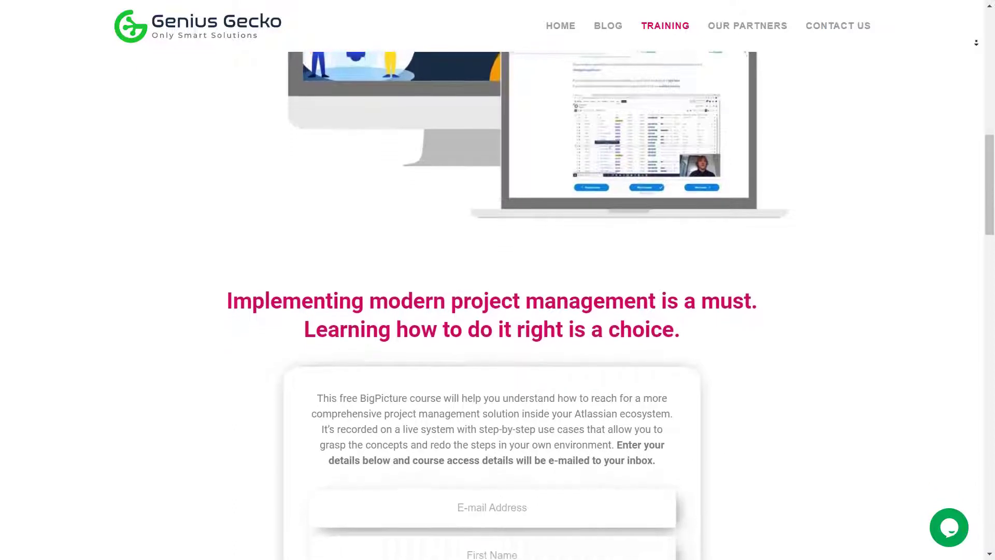
pyautogui.scroll(-1, 976, 43)
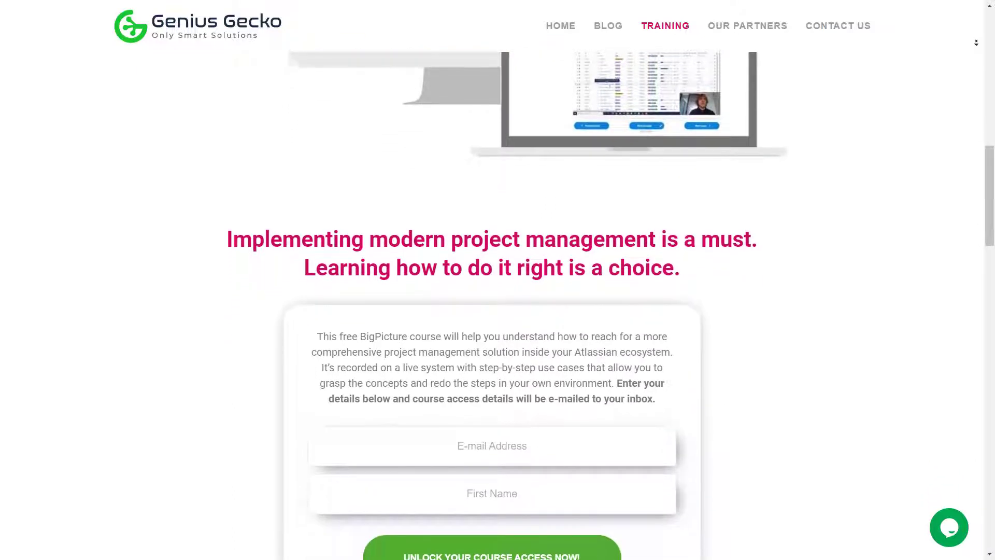
pyautogui.scroll(-1, 976, 43)
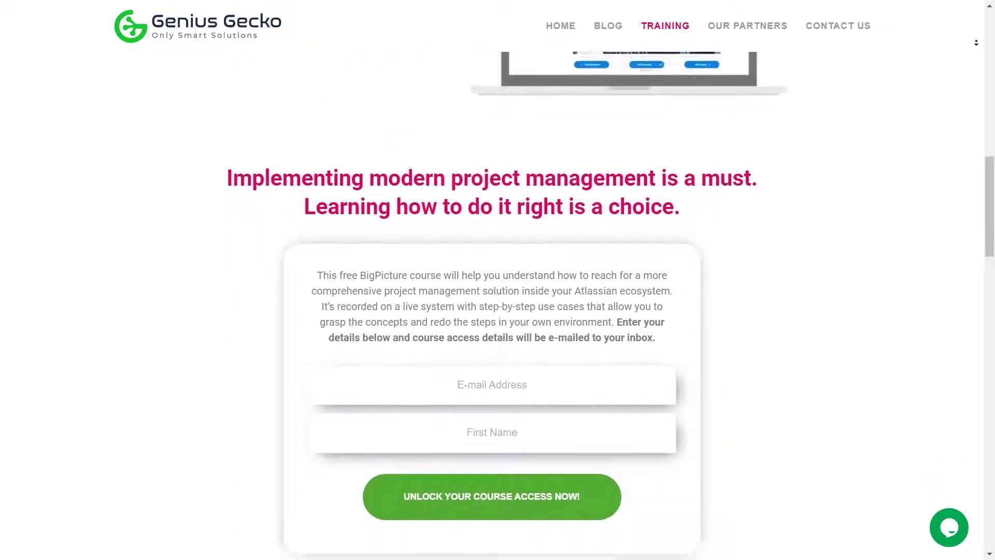
pyautogui.scroll(-1, 976, 43)
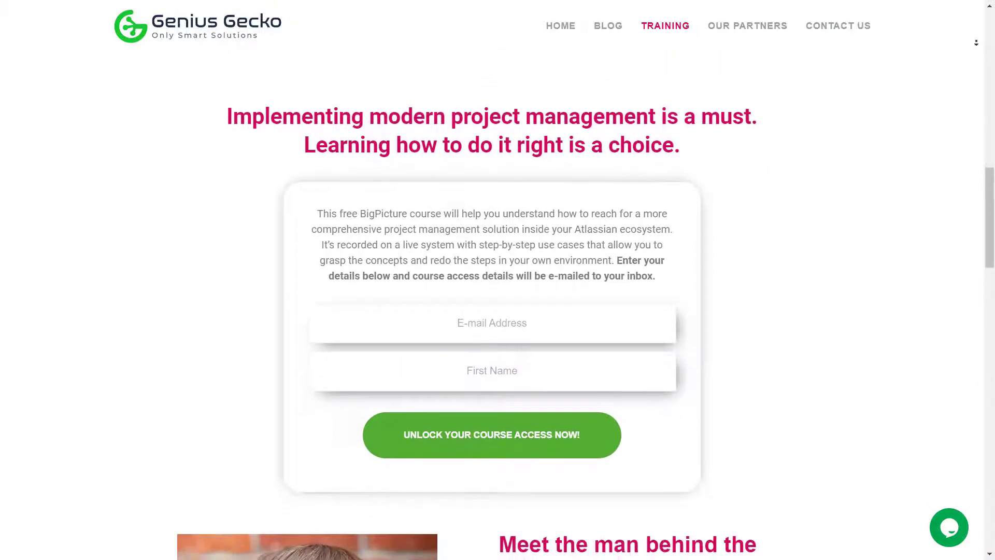
pyautogui.scroll(-1, 976, 43)
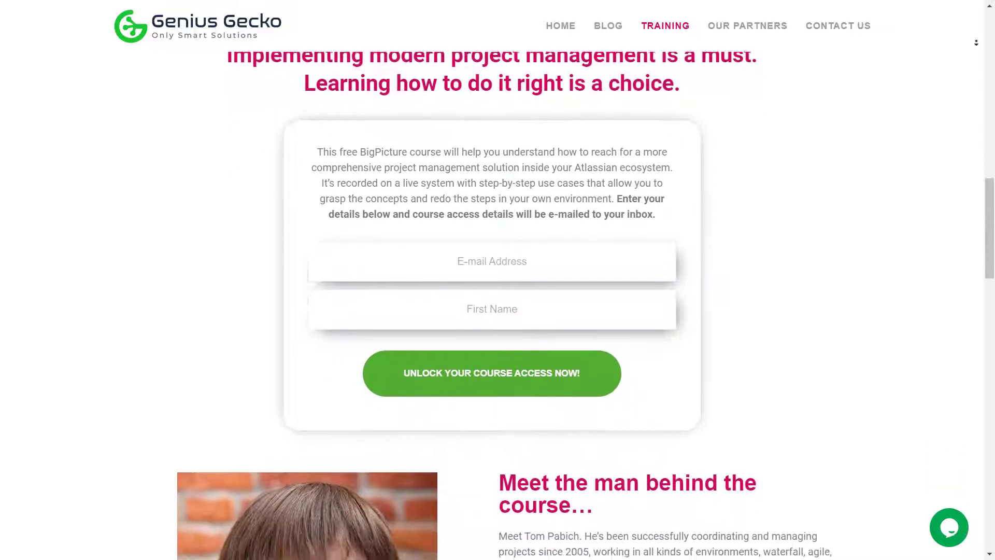
pyautogui.scroll(-1, 976, 43)
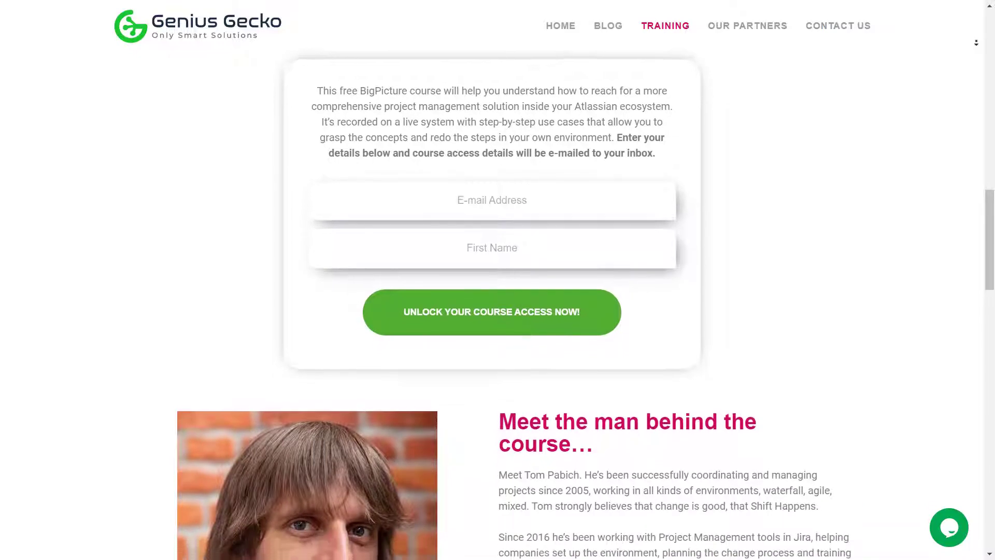
pyautogui.scroll(-1, 976, 43)
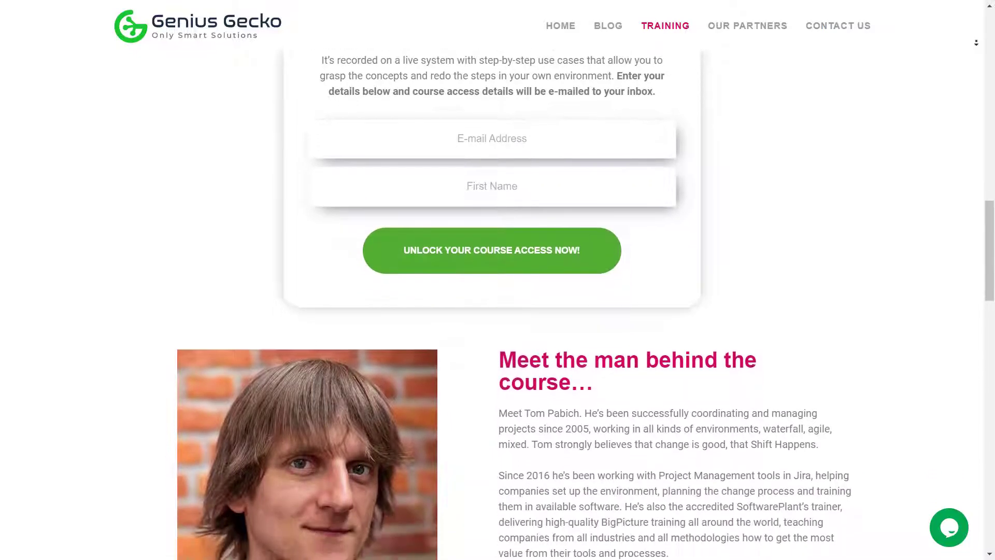
# Step: Scroll down the Genius Gecko training page to the 'Bring your project planning to the next level with Jira' sign-up form
pyautogui.scroll(-1, 976, 43)
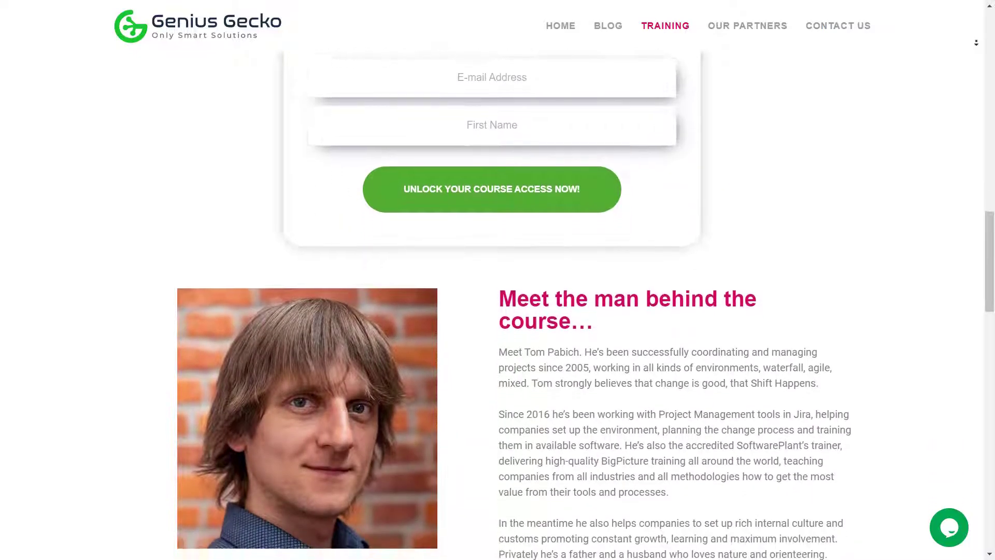
pyautogui.scroll(-1, 976, 43)
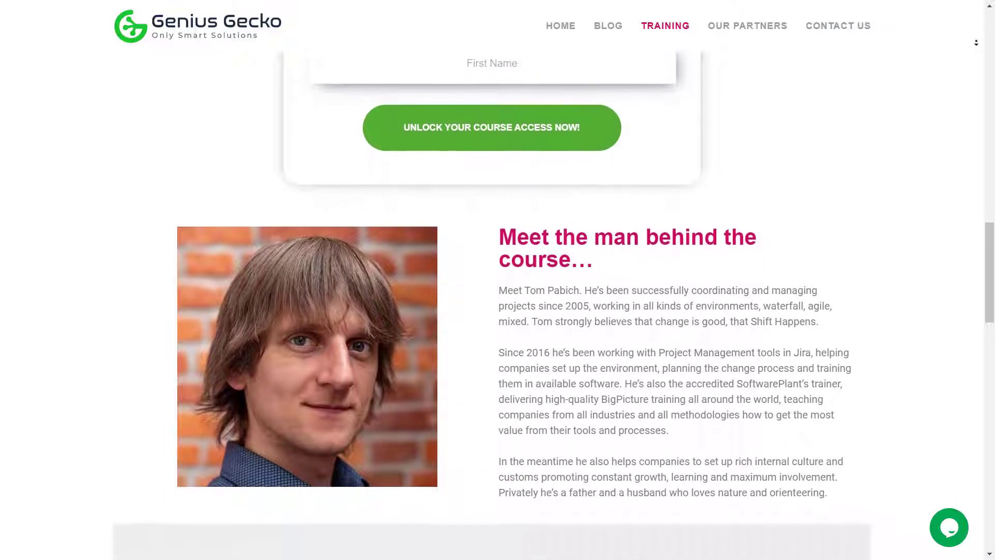
pyautogui.scroll(-1, 976, 43)
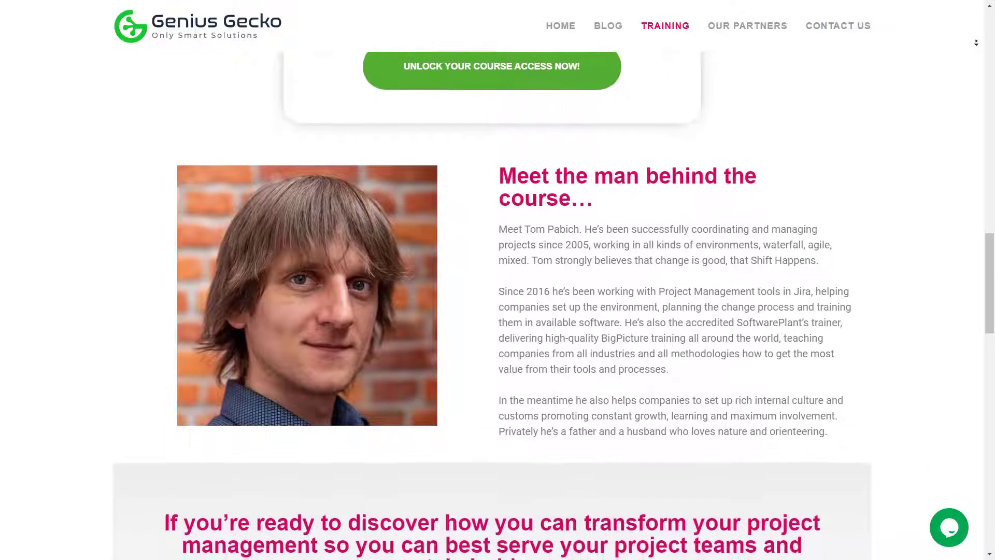
pyautogui.scroll(-1, 976, 43)
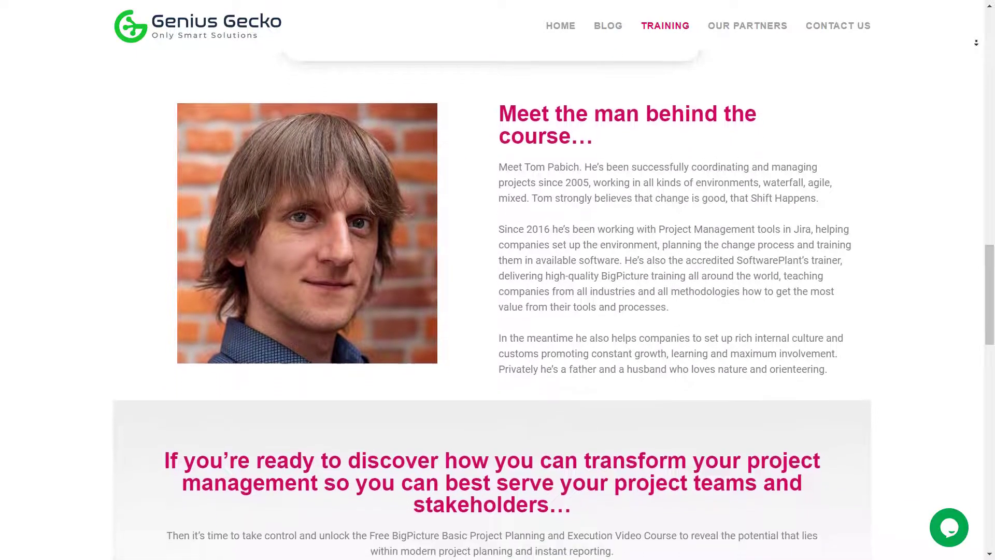
pyautogui.scroll(-1, 976, 43)
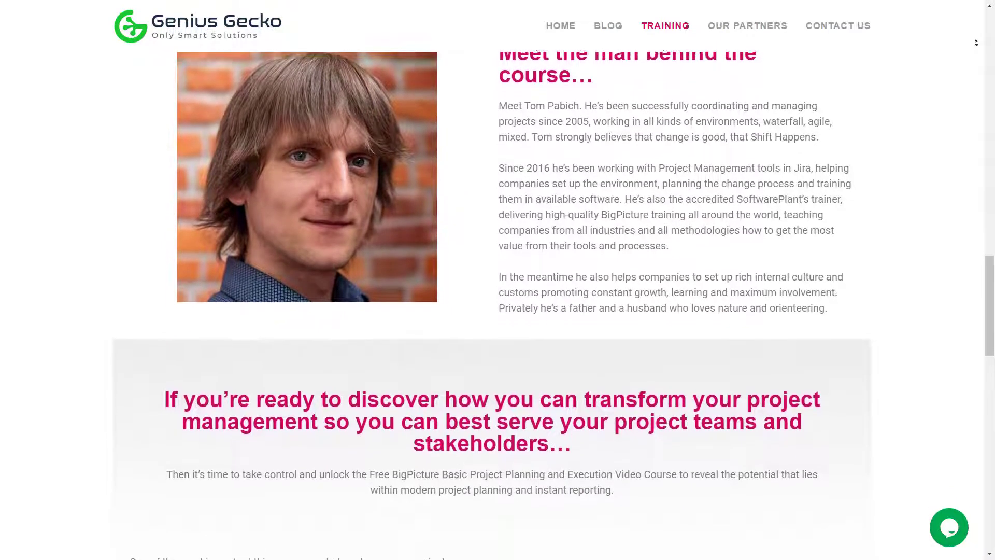
pyautogui.scroll(-1, 977, 43)
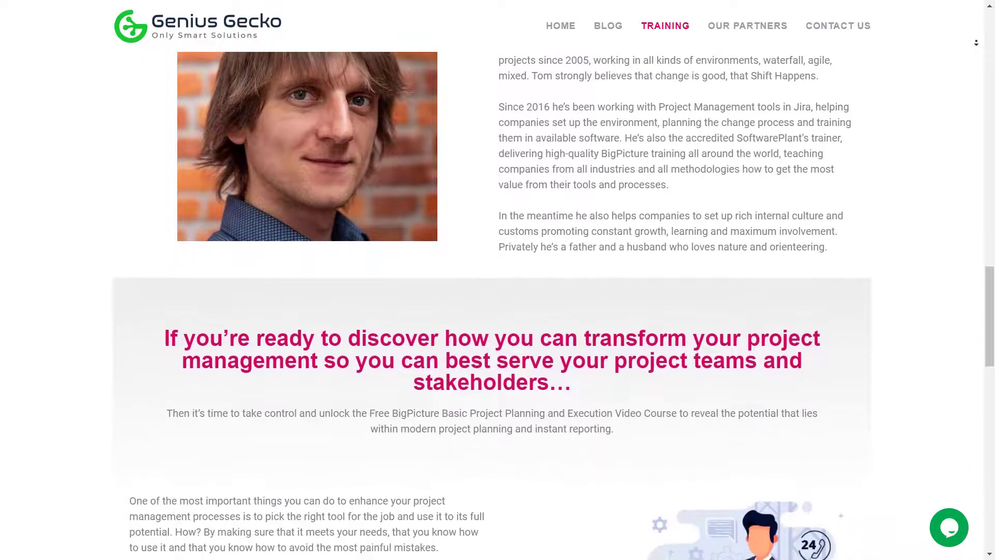
pyautogui.scroll(-1, 976, 43)
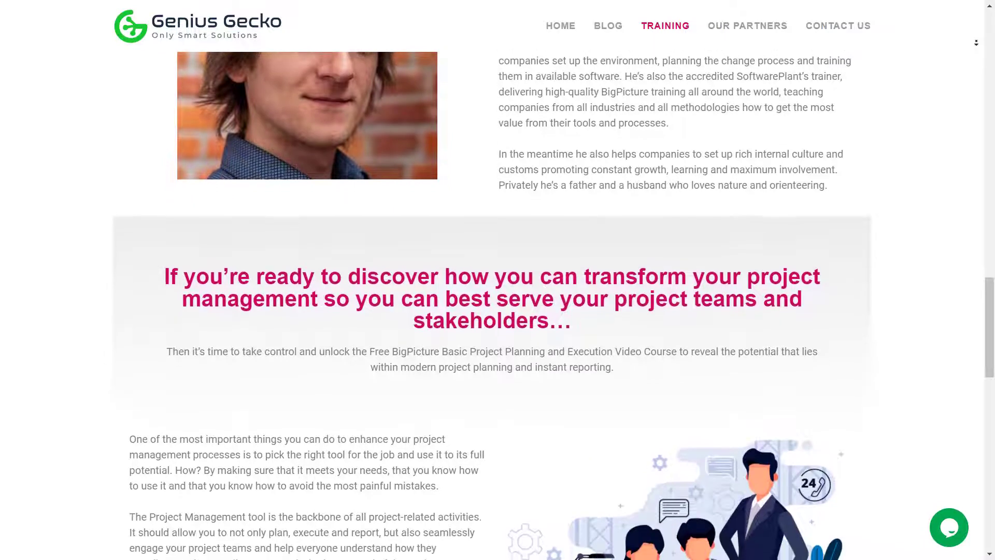
pyautogui.scroll(-1, 976, 43)
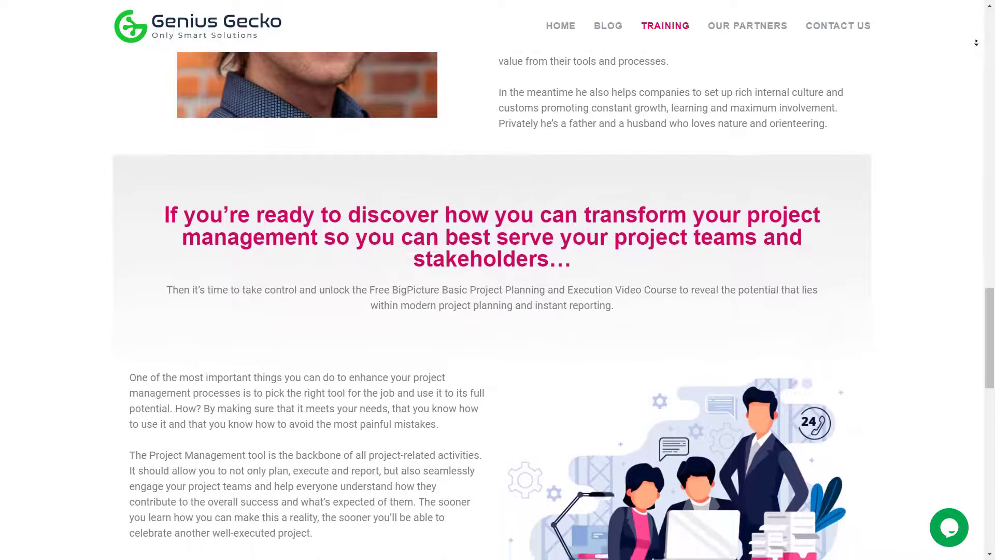
pyautogui.scroll(-1, 976, 43)
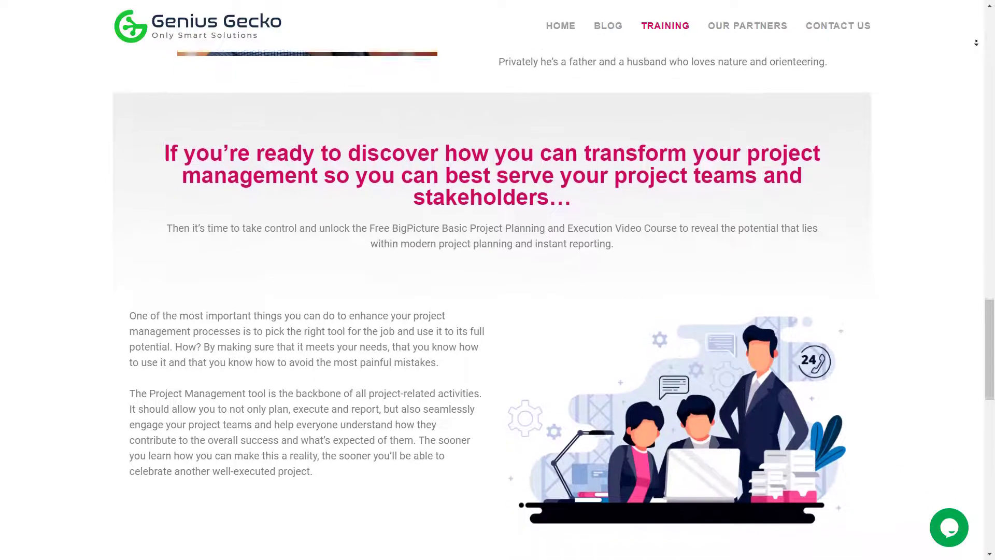
pyautogui.scroll(-1, 976, 43)
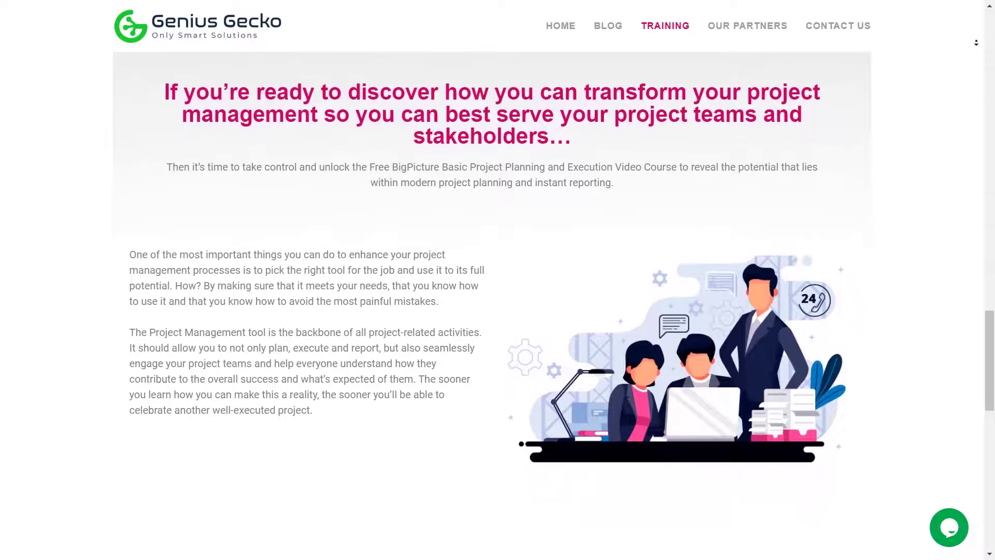
pyautogui.scroll(-1, 976, 43)
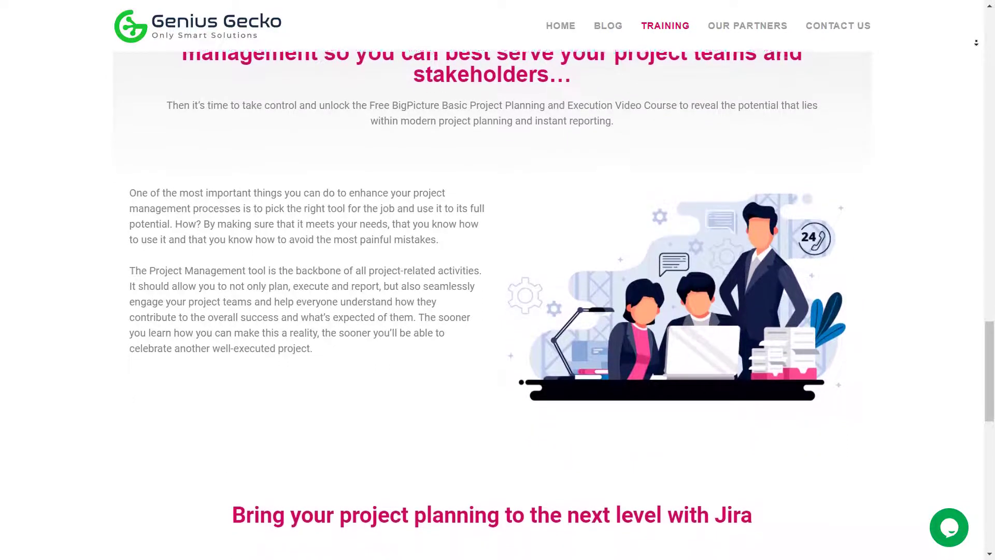
pyautogui.scroll(-1, 976, 43)
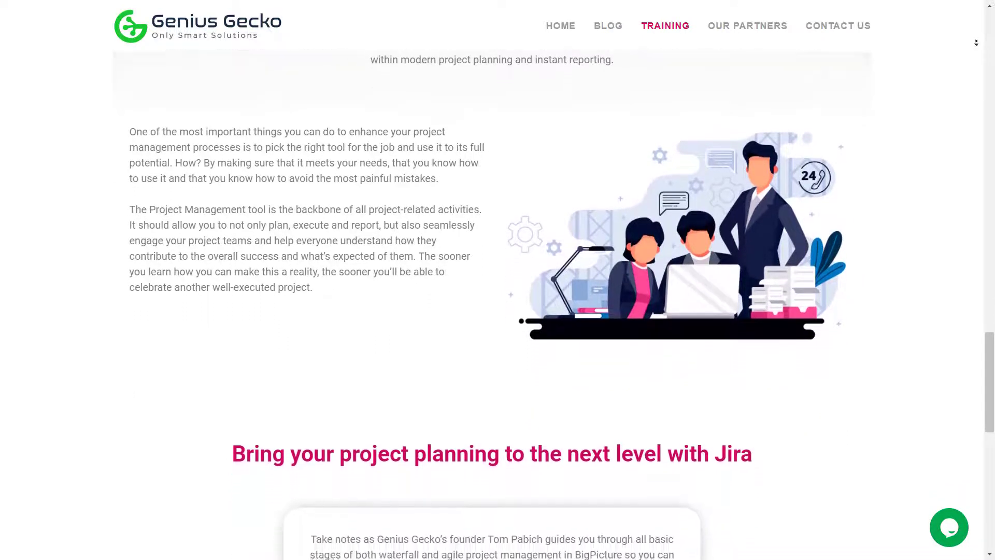
pyautogui.scroll(-1, 976, 43)
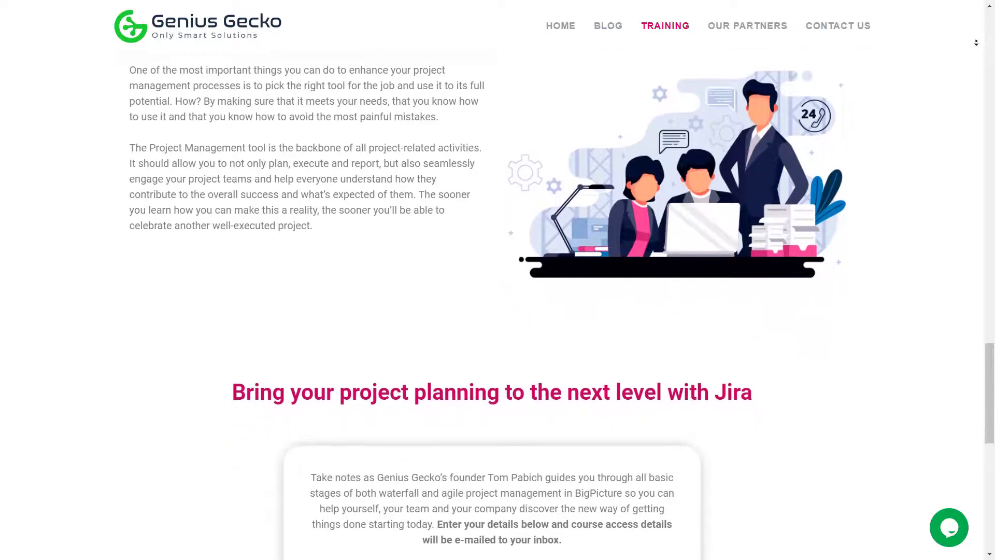
pyautogui.scroll(-1, 976, 43)
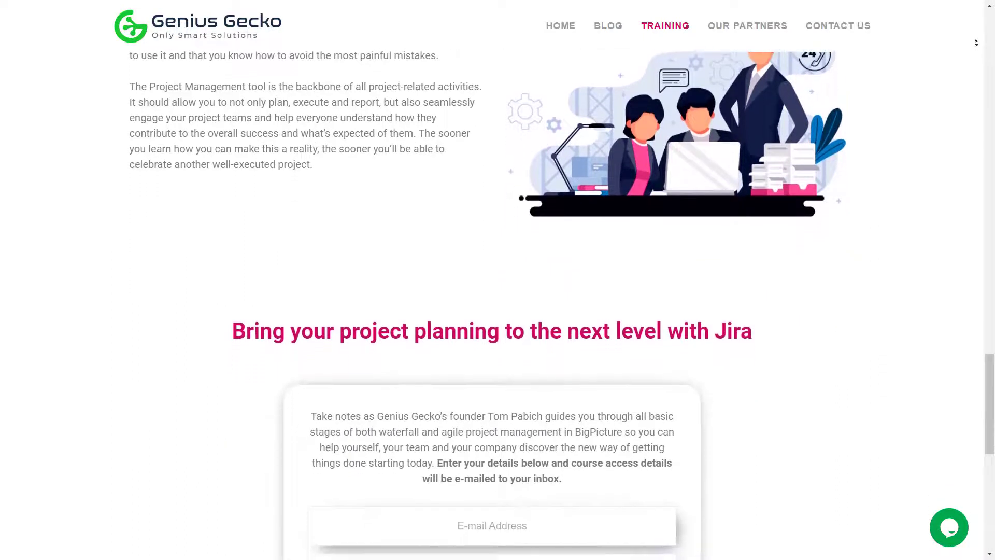
pyautogui.scroll(-1, 976, 44)
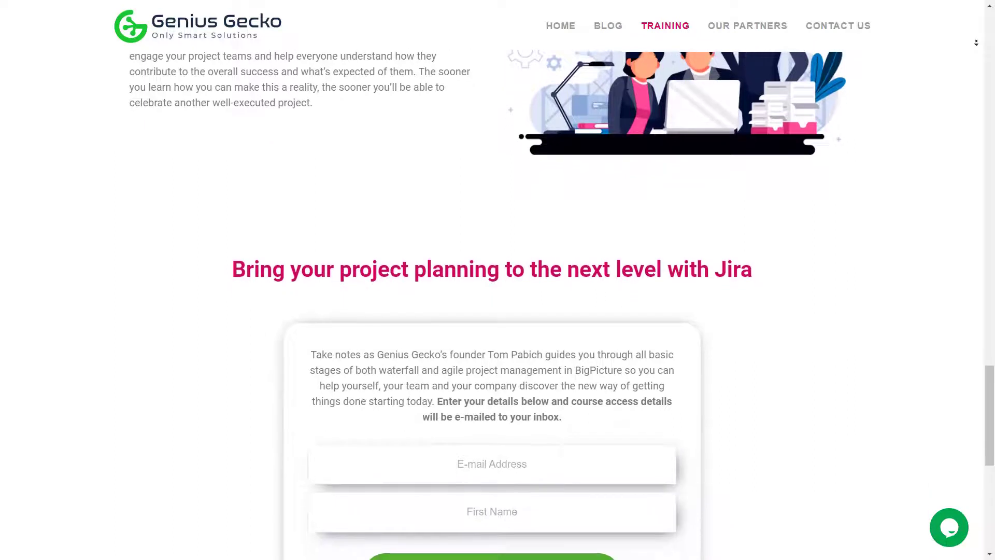
pyautogui.scroll(-1, 976, 43)
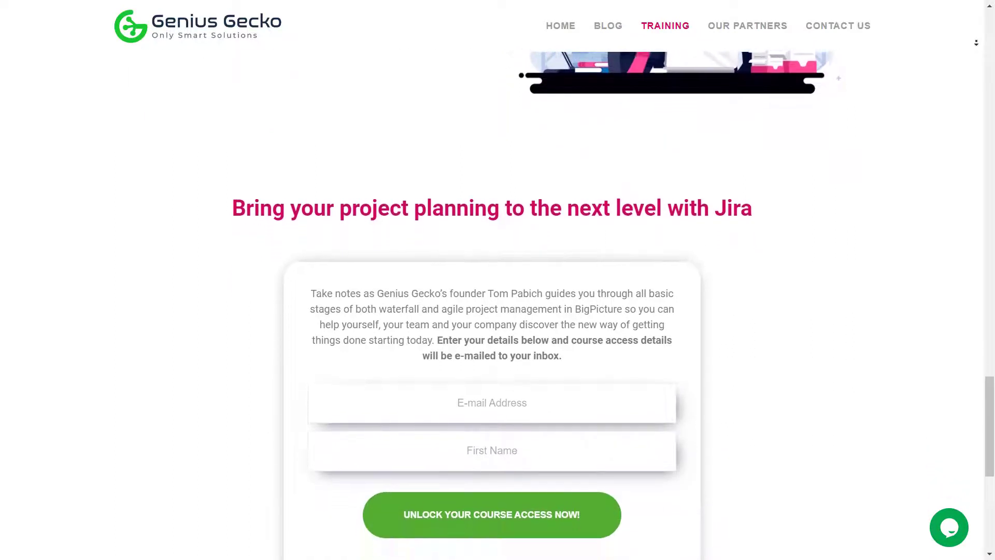
pyautogui.scroll(-1, 977, 43)
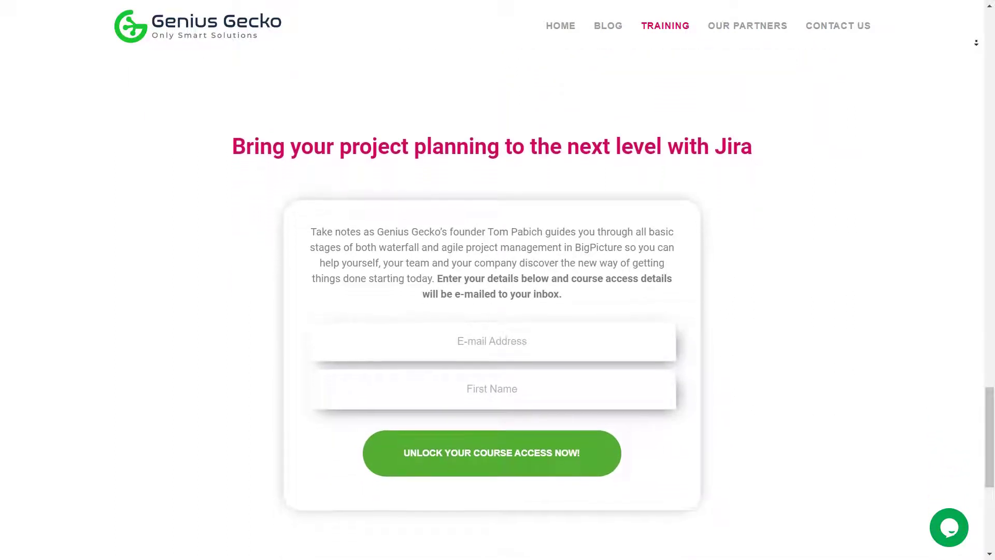
pyautogui.scroll(-1, 977, 43)
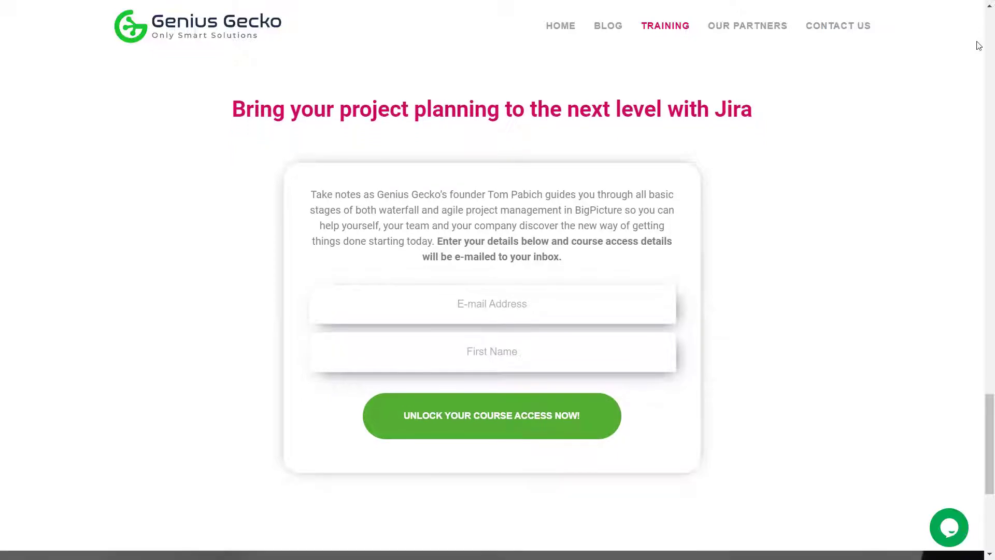